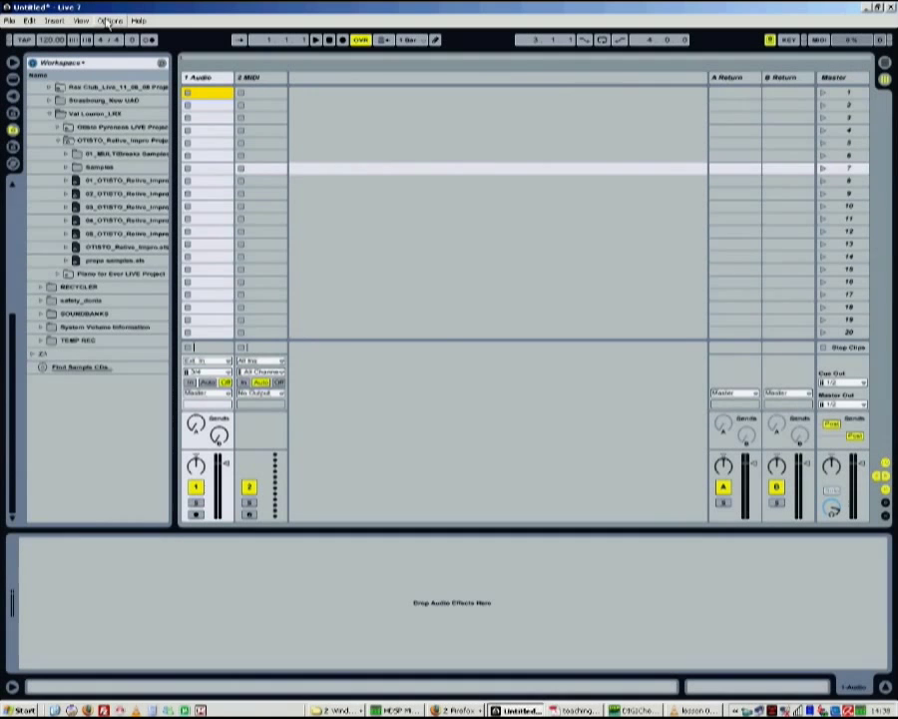
# Step: Open the Options menu to reach Preferences
pyautogui.click(113, 22)
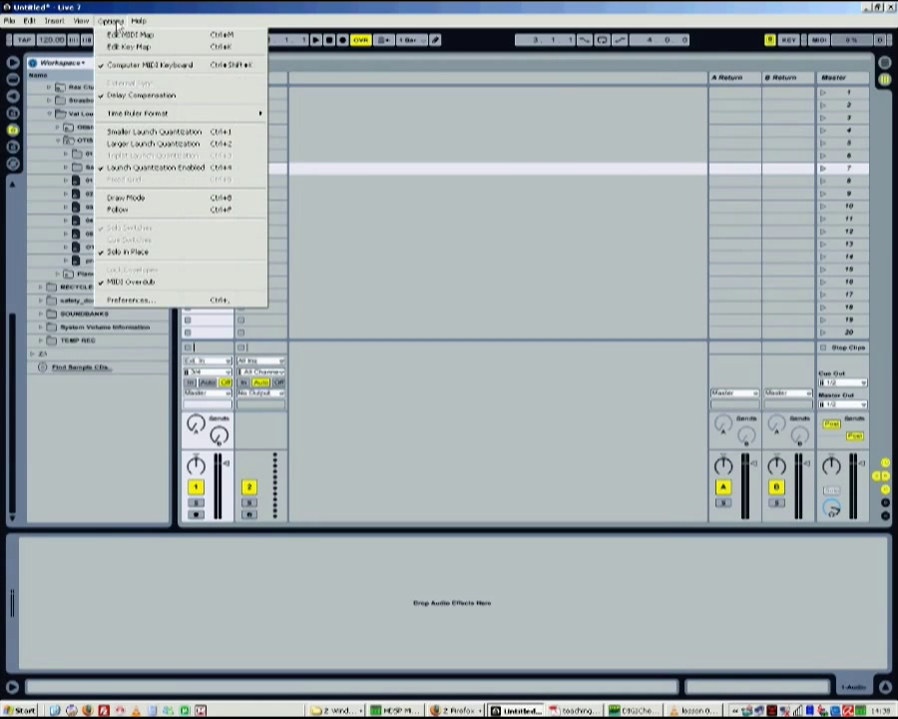
# Step: Open Preferences and keep the ASIO driver with the ASIO Hammerfall DSP device
pyautogui.click(168, 306)
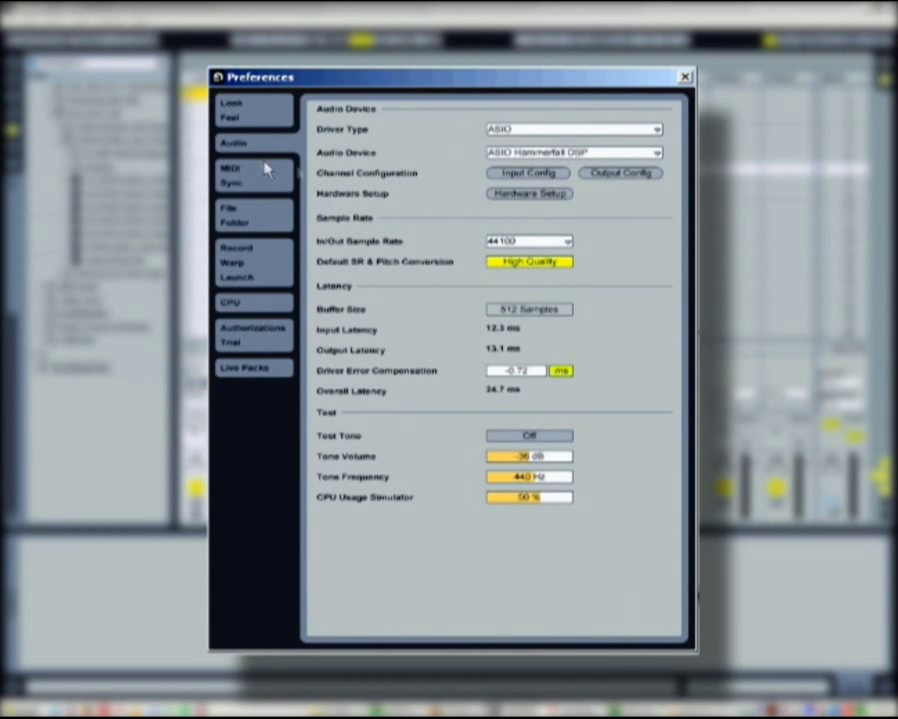
pyautogui.click(558, 134)
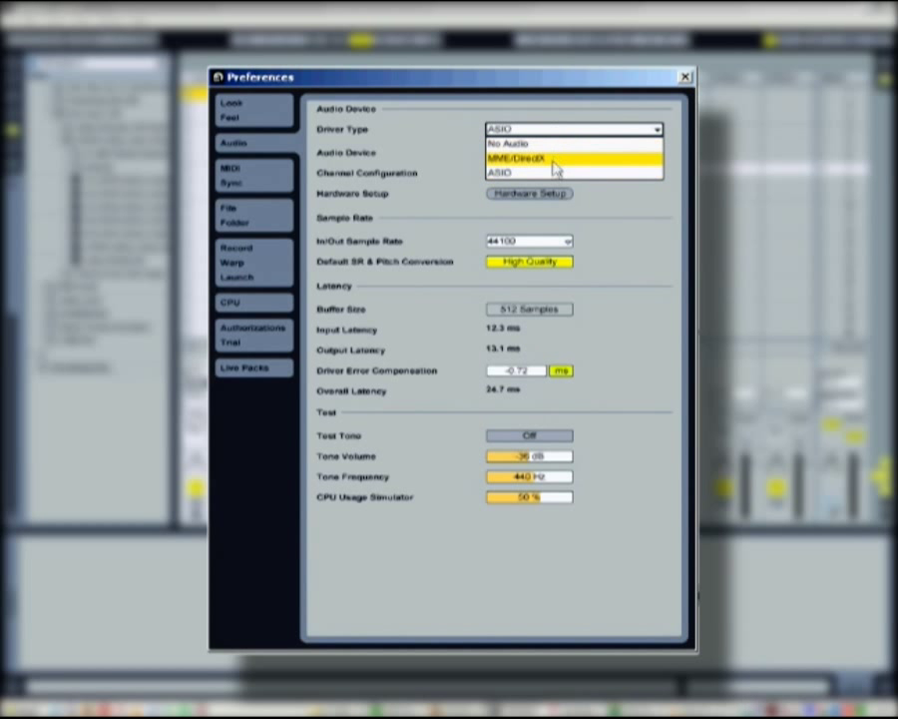
pyautogui.click(554, 174)
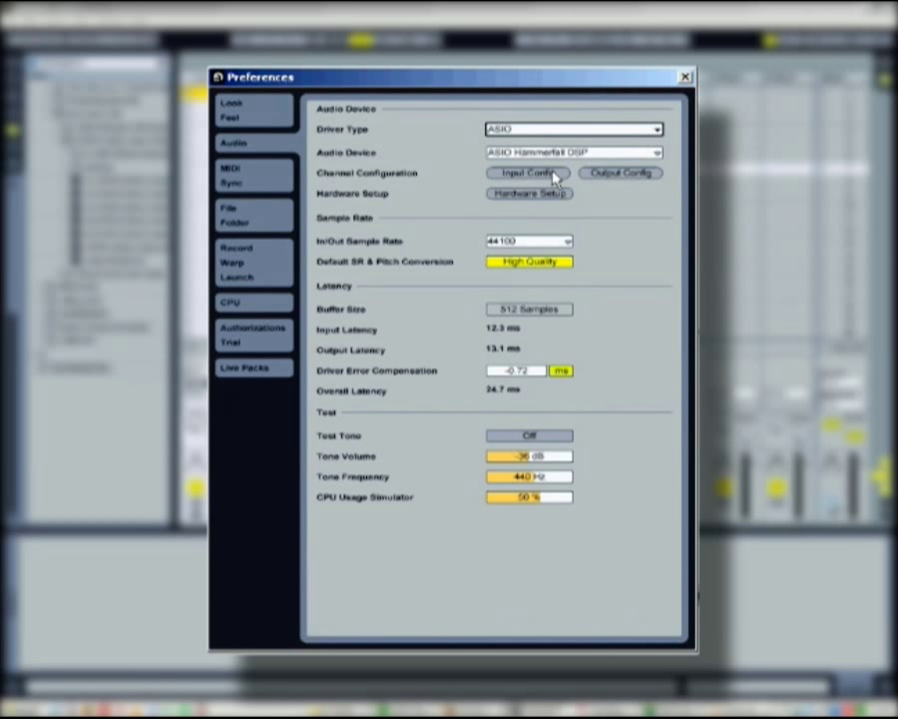
pyautogui.click(605, 152)
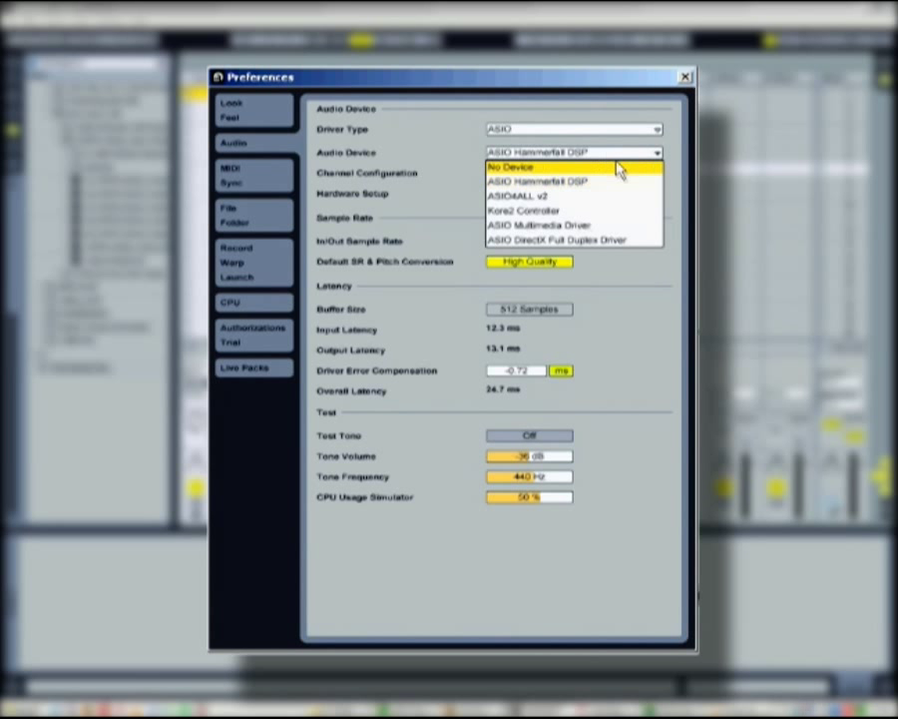
pyautogui.click(567, 182)
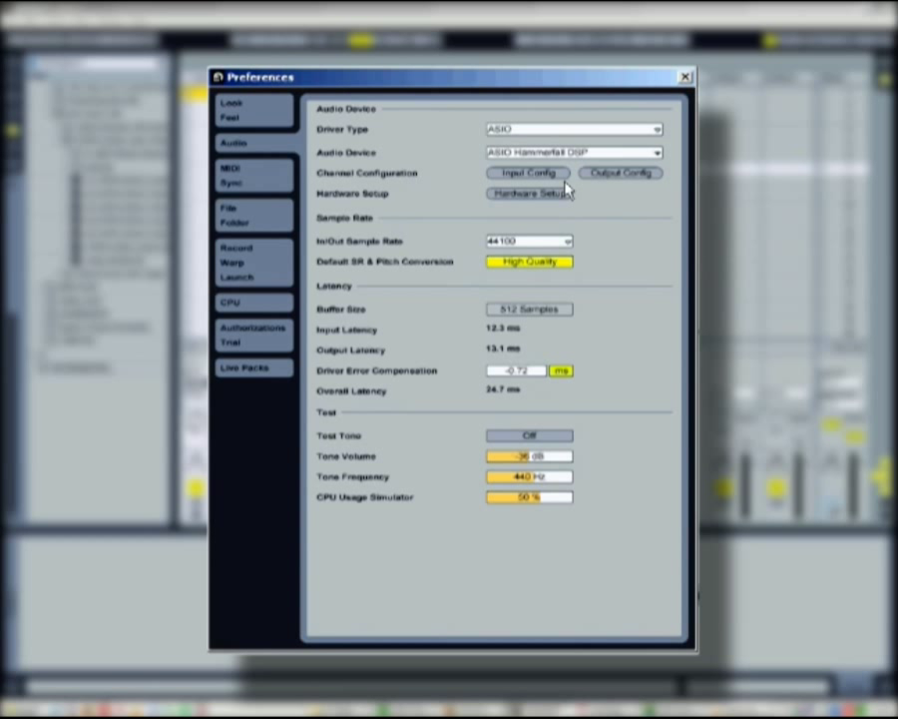
# Step: Keep the sample rate at 44100 with High Quality sample rate conversion
pyautogui.click(512, 242)
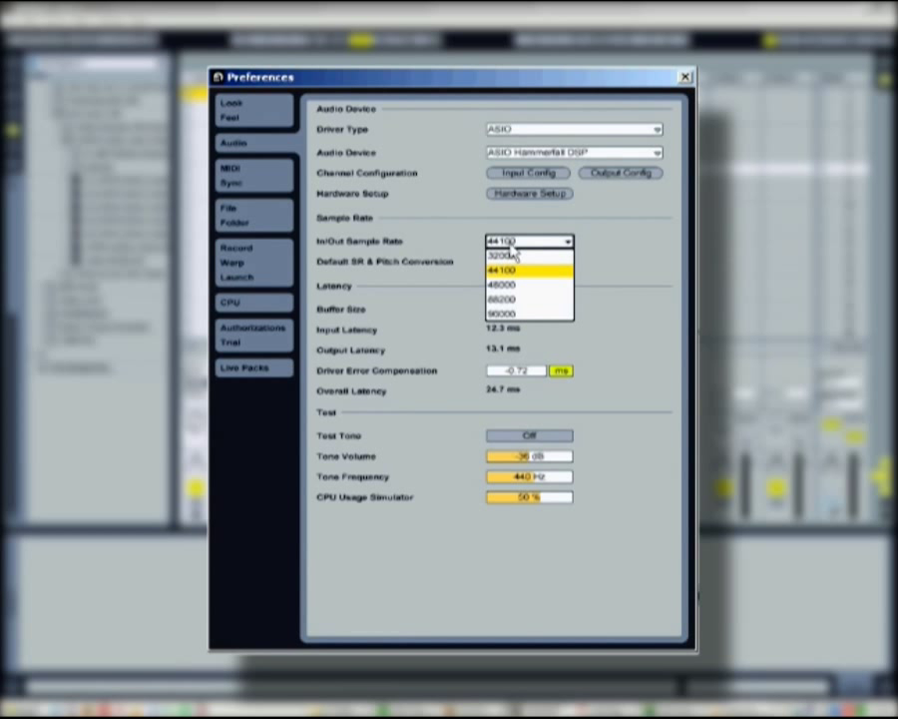
pyautogui.click(513, 245)
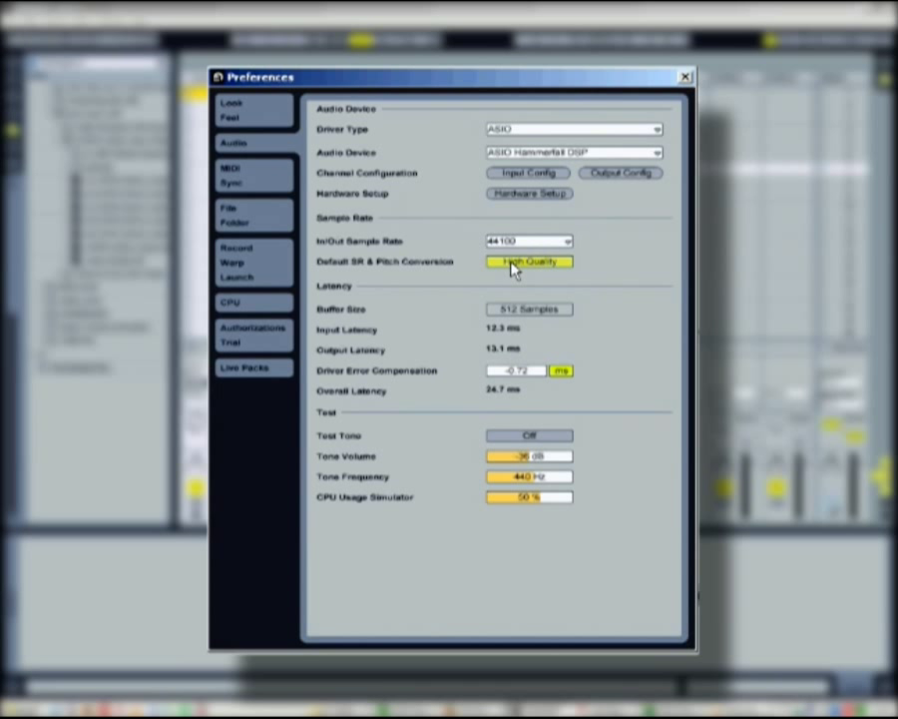
pyautogui.click(513, 264)
pyautogui.click(512, 263)
# Step: Check the Hammerfall DSP hardware settings (512-sample buffer, 44.1 kHz), then close them
pyautogui.click(529, 194)
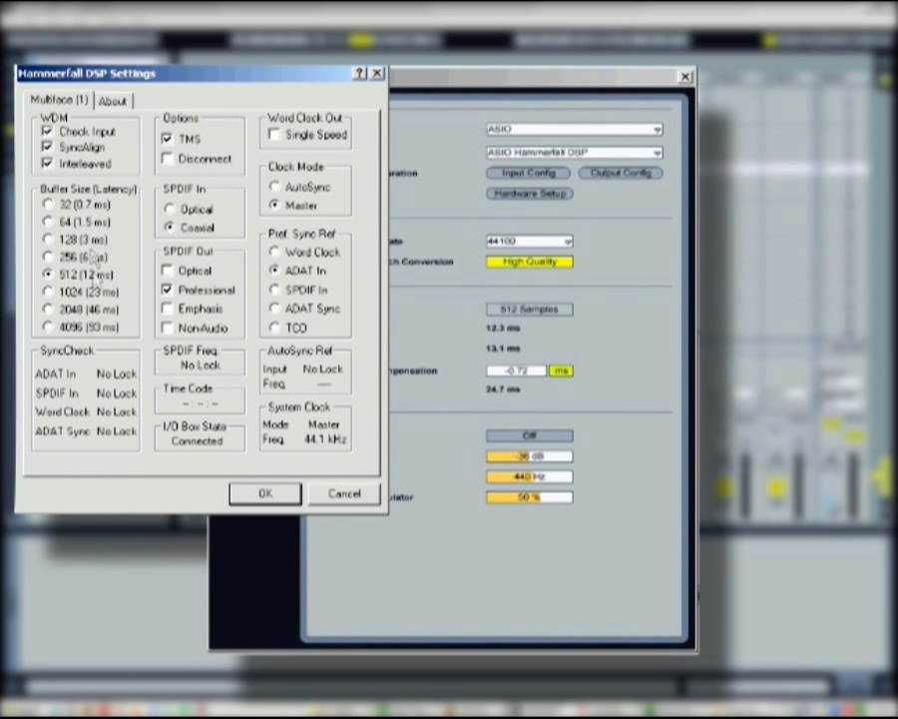
pyautogui.click(264, 496)
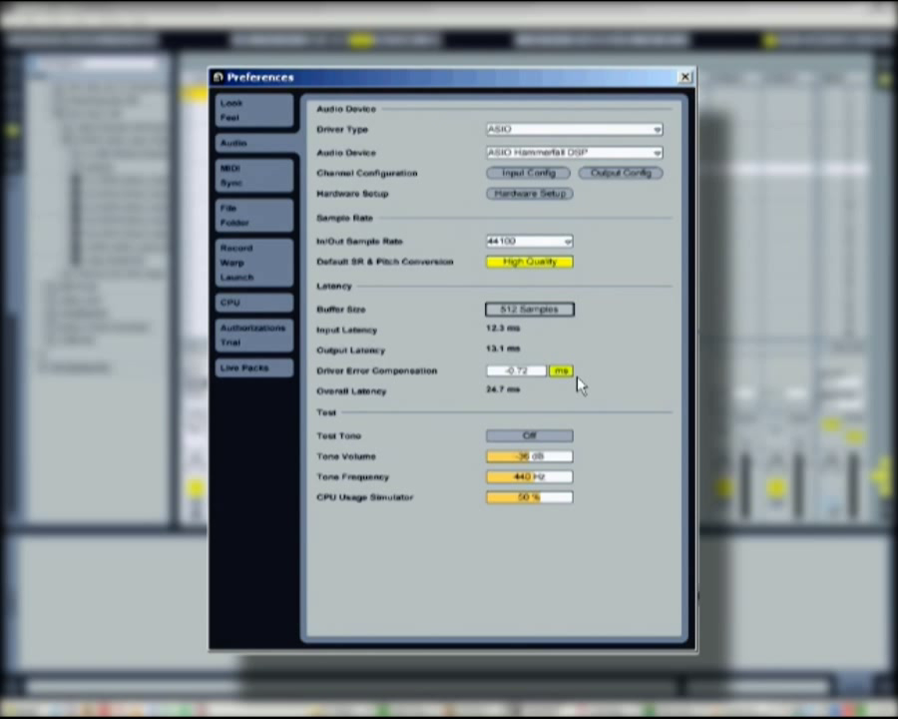
# Step: Review and confirm the audio input configuration, then view the output configuration
pyautogui.click(517, 176)
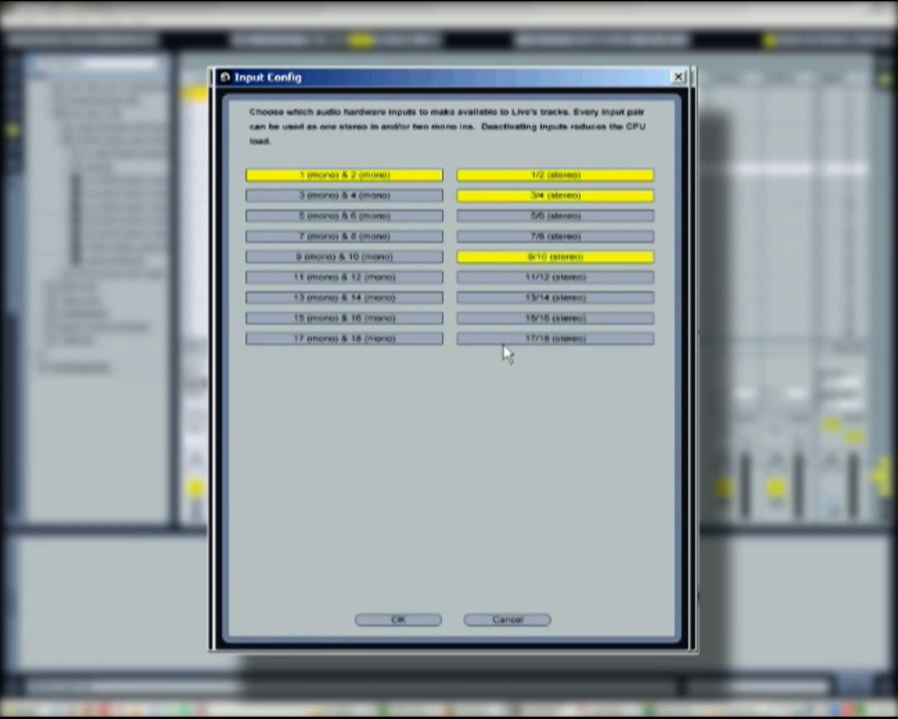
pyautogui.click(399, 620)
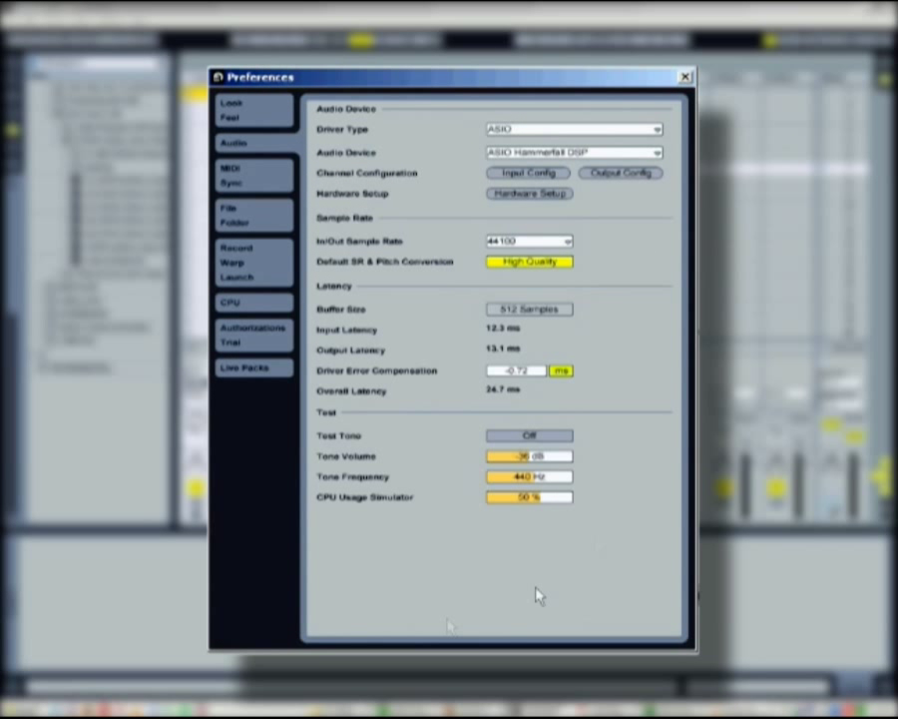
pyautogui.click(631, 176)
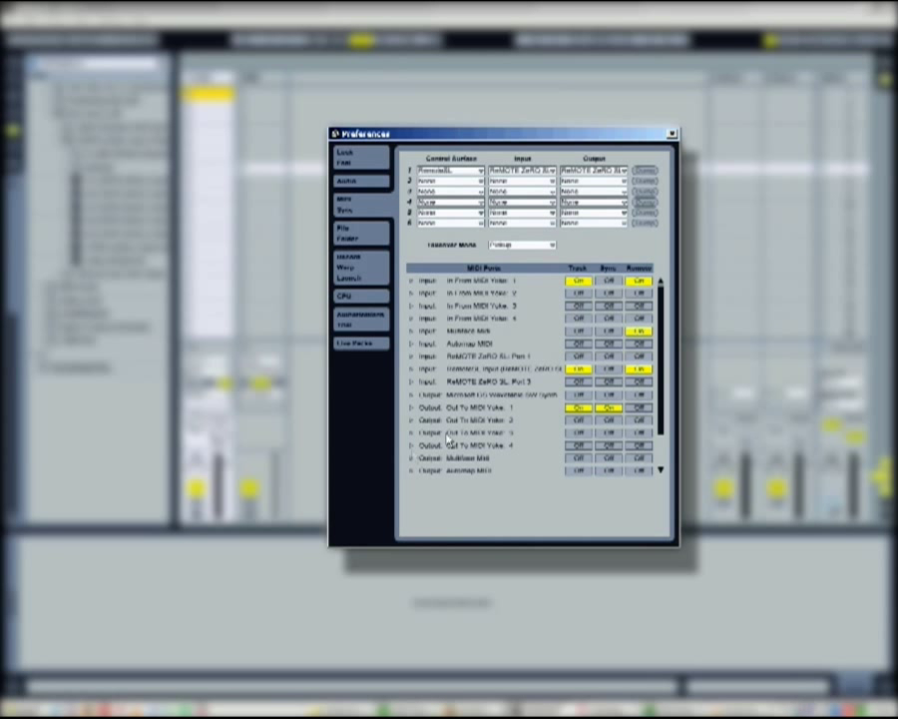
# Step: Choose an input source for MIDI track 2 and enable Sync for In From MIDI Yoke 1
pyautogui.click(274, 364)
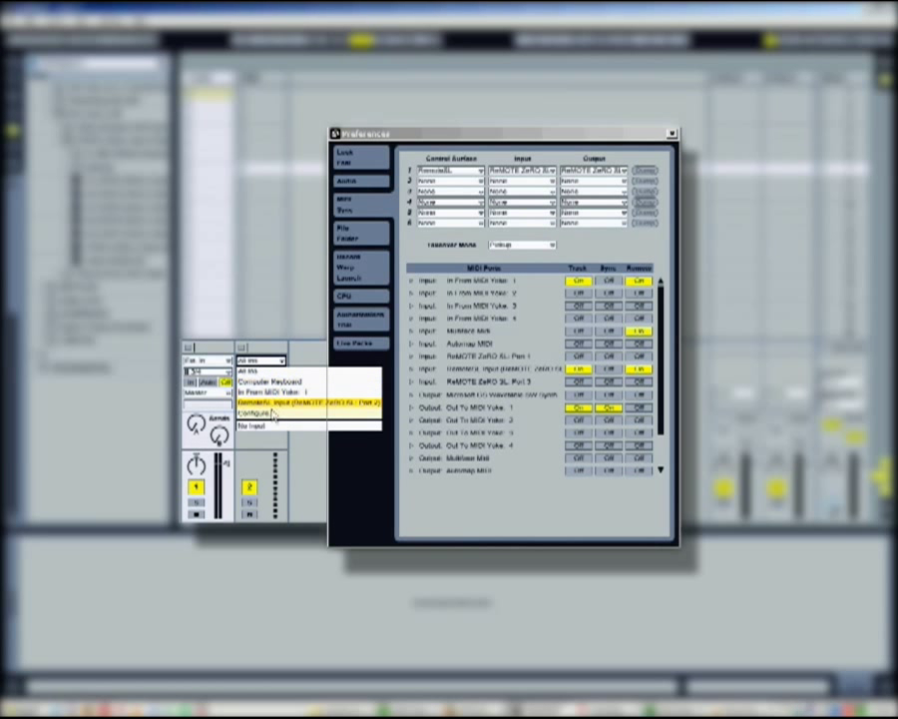
pyautogui.click(276, 393)
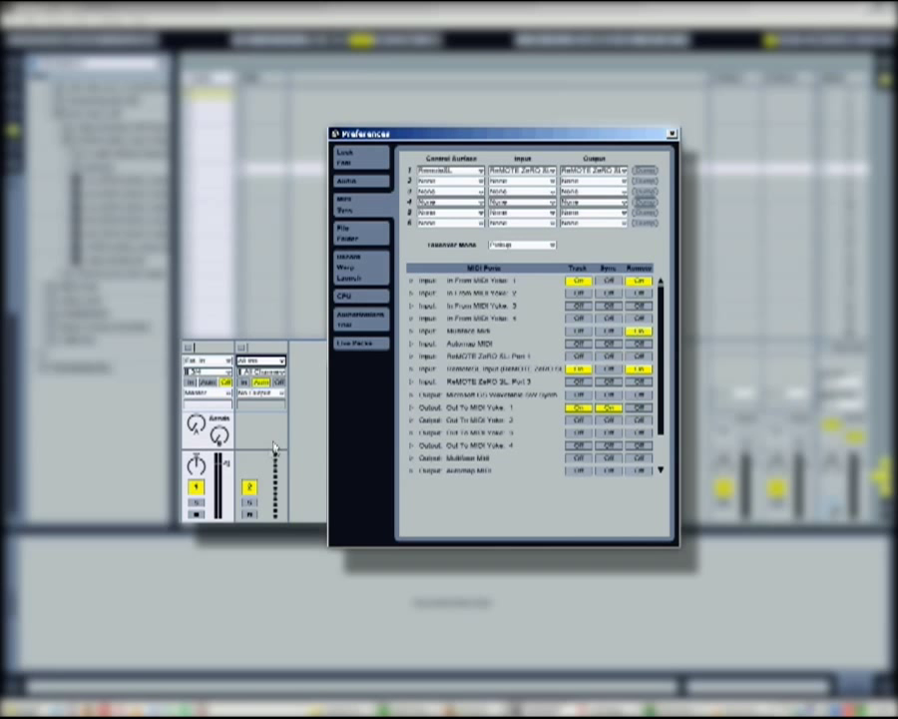
pyautogui.click(275, 394)
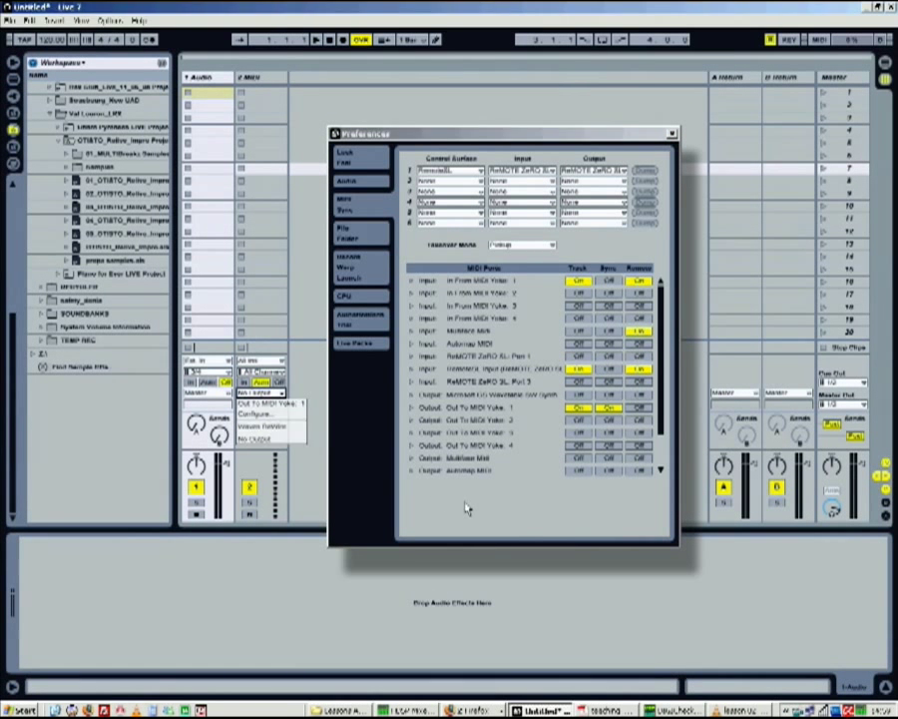
pyautogui.click(465, 509)
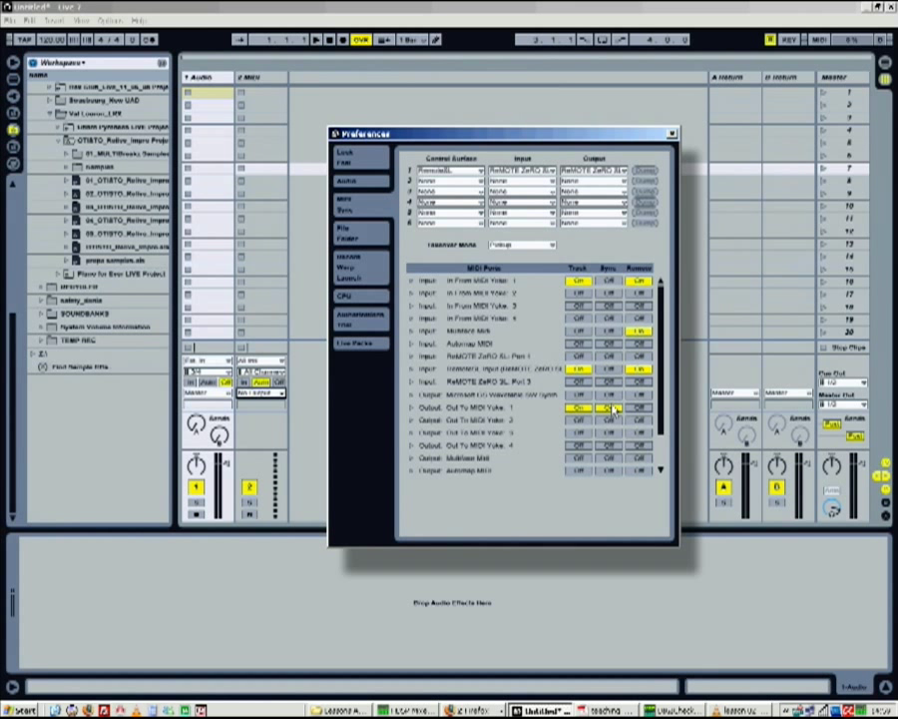
pyautogui.click(607, 282)
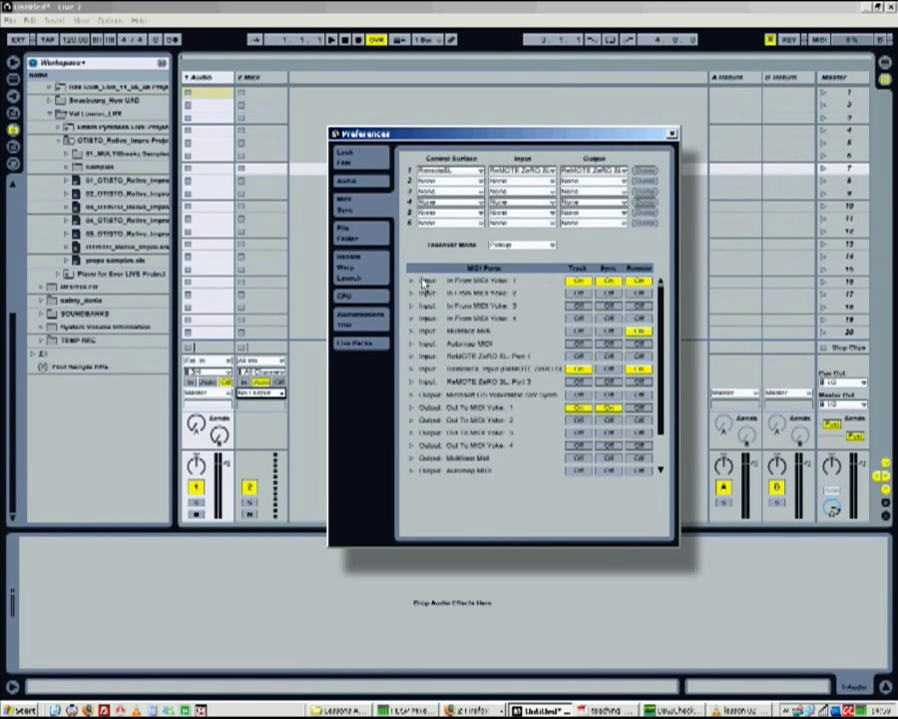
# Step: Set the In From MIDI Yoke 1 sync type to MIDI Timecode
pyautogui.click(423, 283)
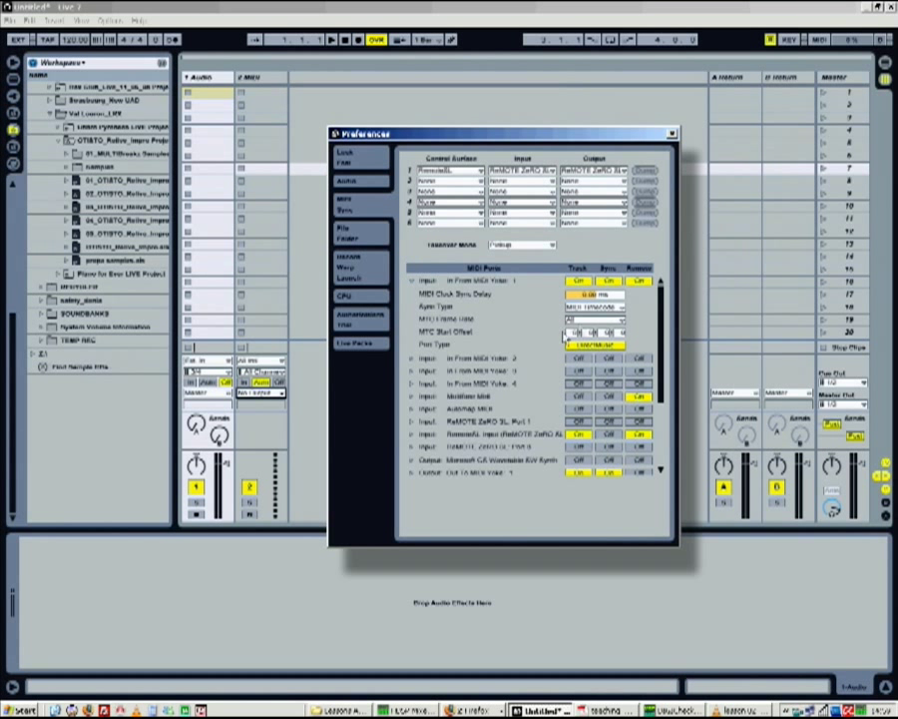
pyautogui.click(594, 306)
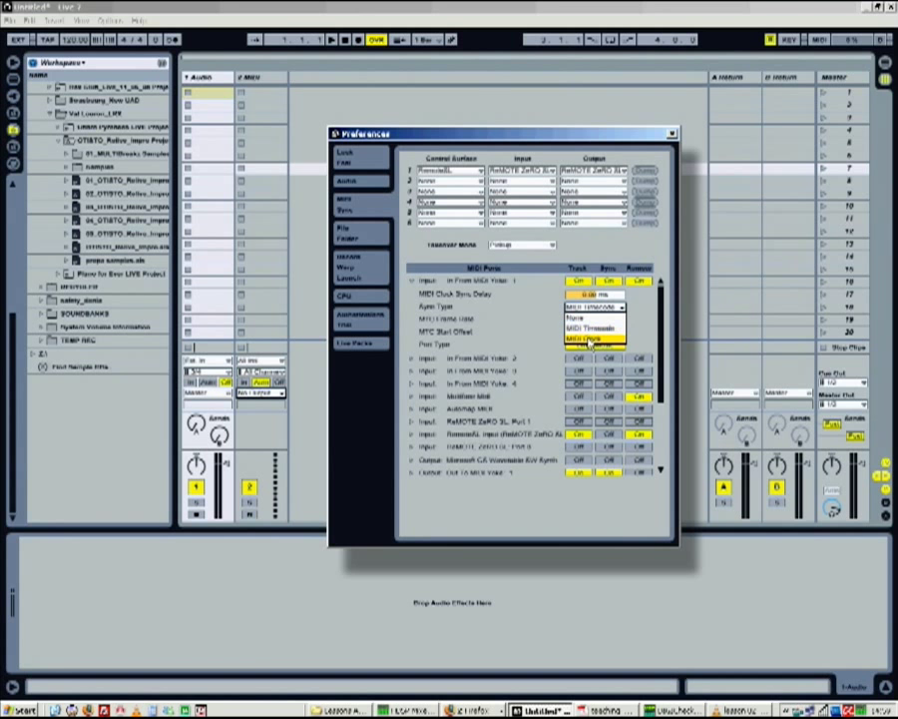
pyautogui.click(591, 328)
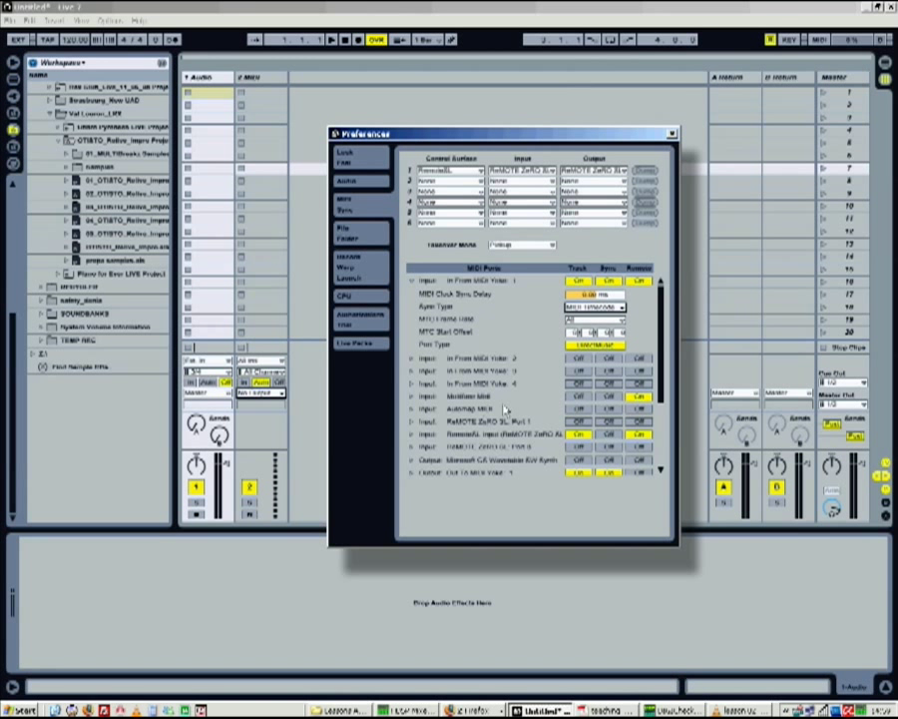
# Step: Turn external sync off and collapse both MIDI Yoke 1 port rows
pyautogui.click(411, 473)
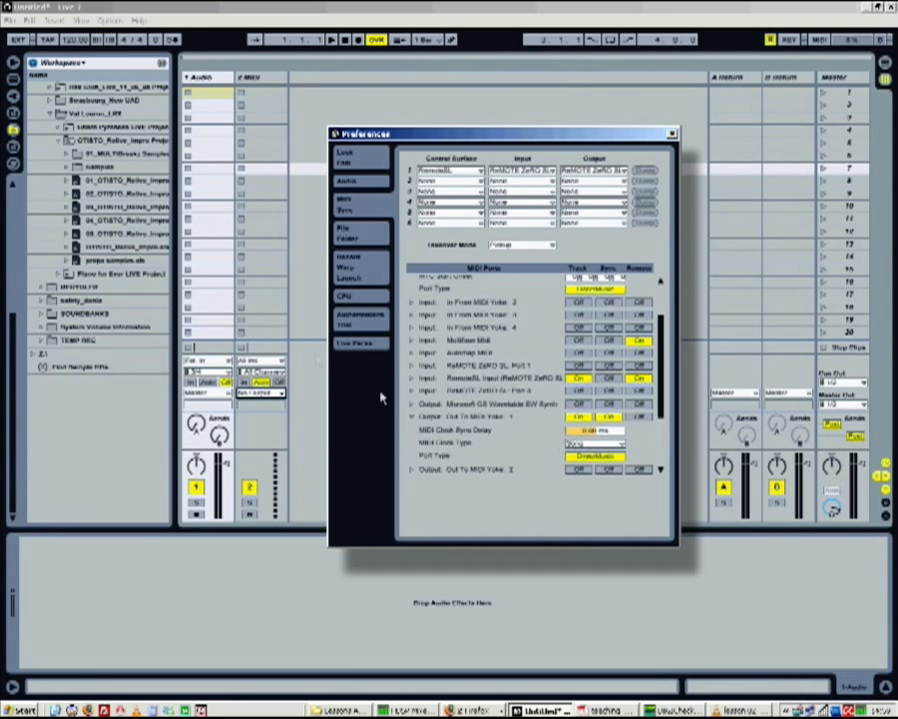
pyautogui.click(28, 38)
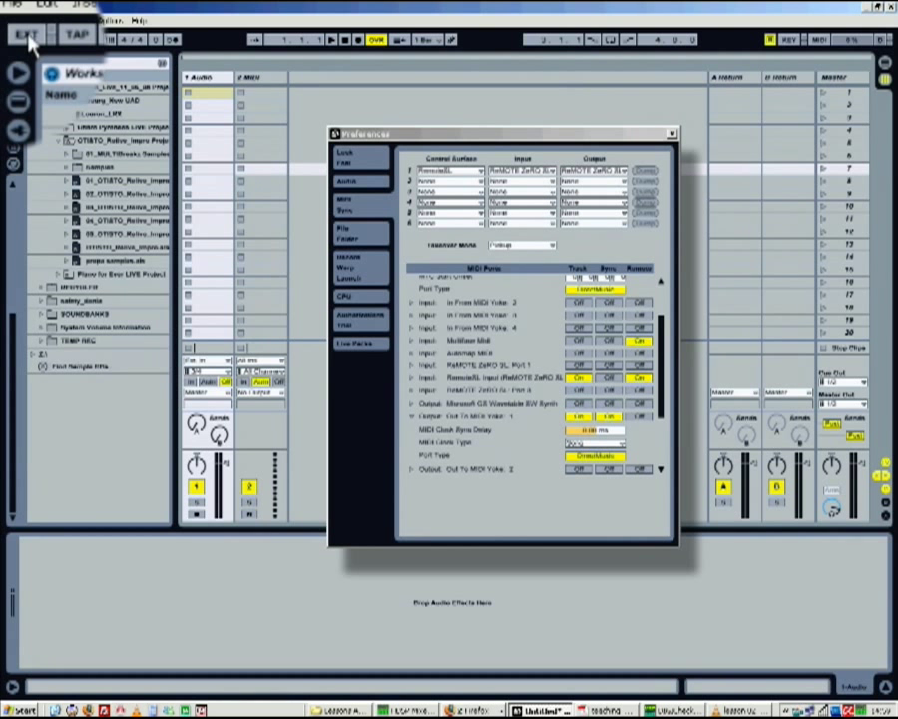
pyautogui.scroll(2, 662, 349)
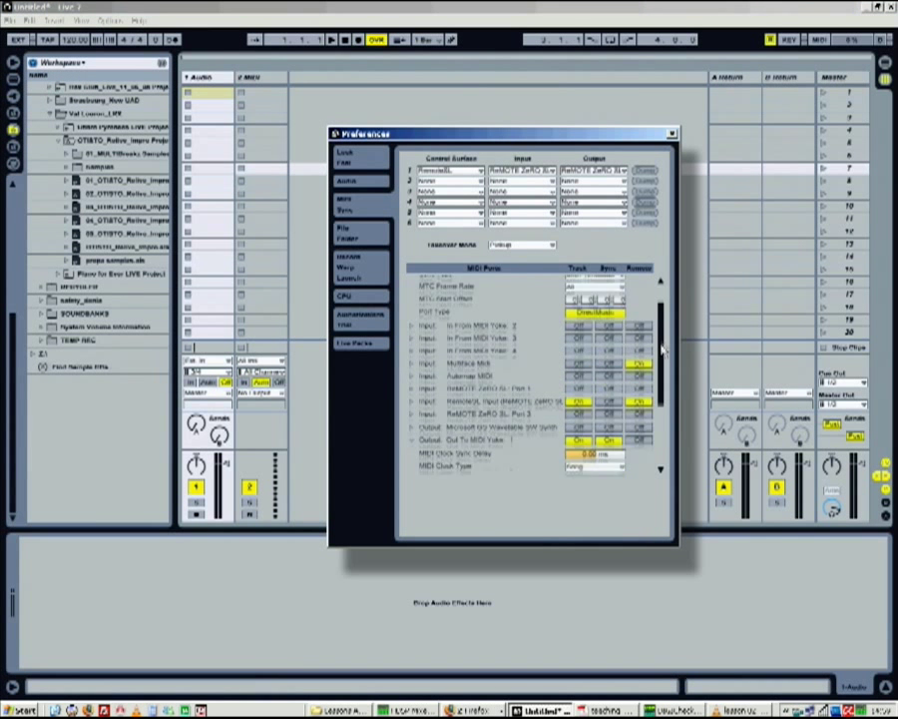
pyautogui.moveTo(662, 349); pyautogui.dragTo(661, 322)
pyautogui.click(411, 281)
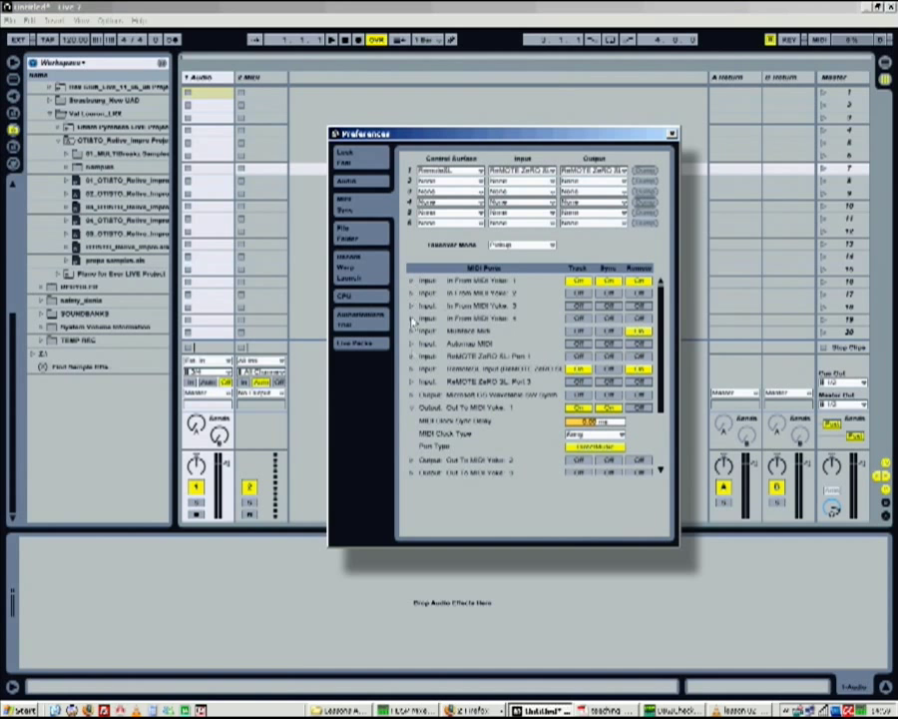
pyautogui.click(411, 407)
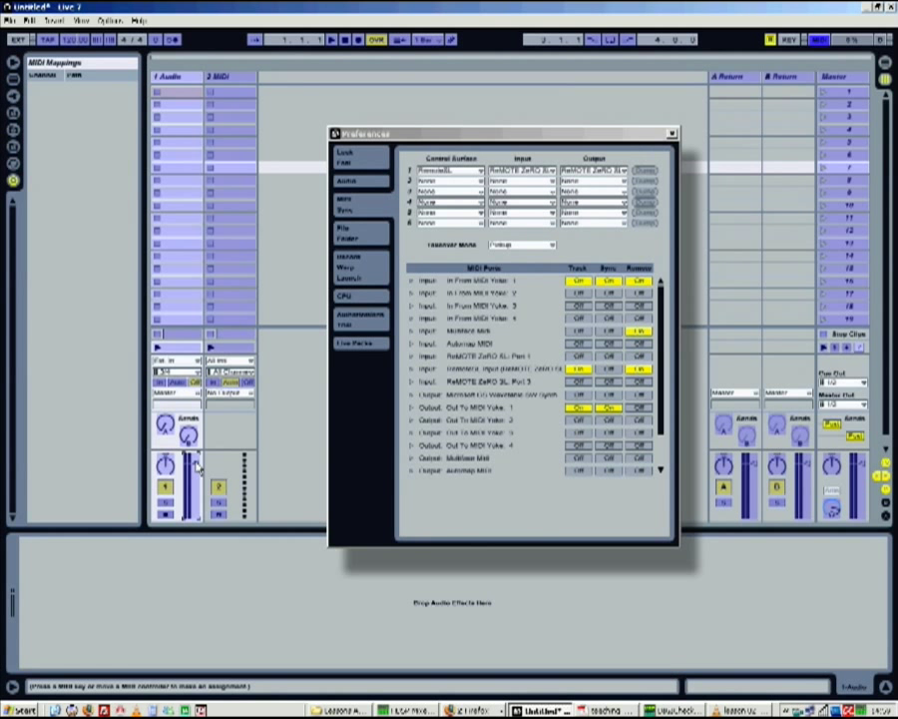
# Step: Leave MIDI Map Mode and leave the Control Surface type unchanged
pyautogui.click(819, 40)
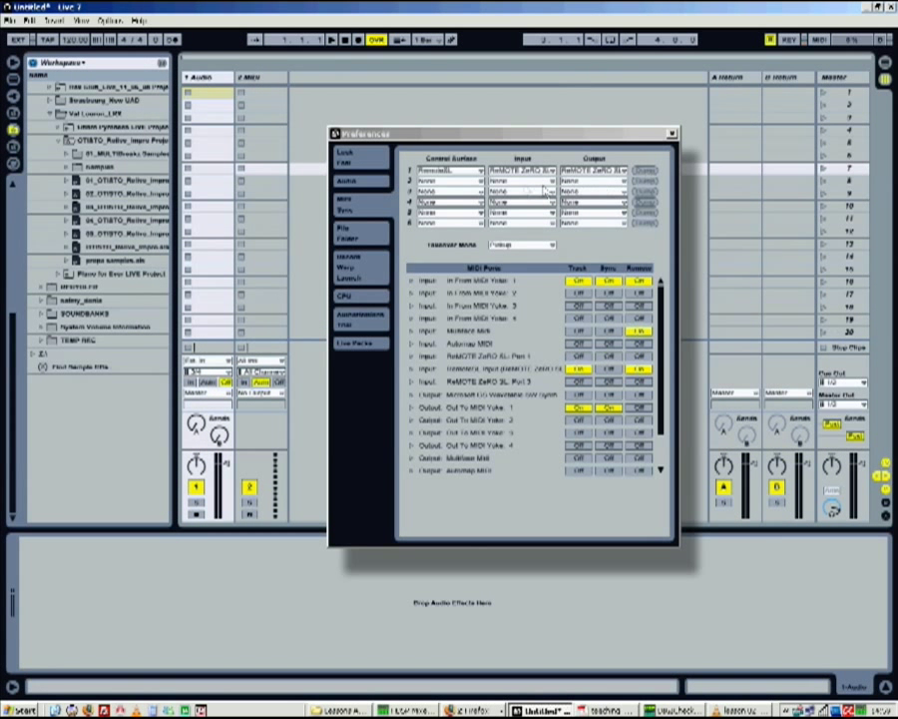
pyautogui.click(449, 174)
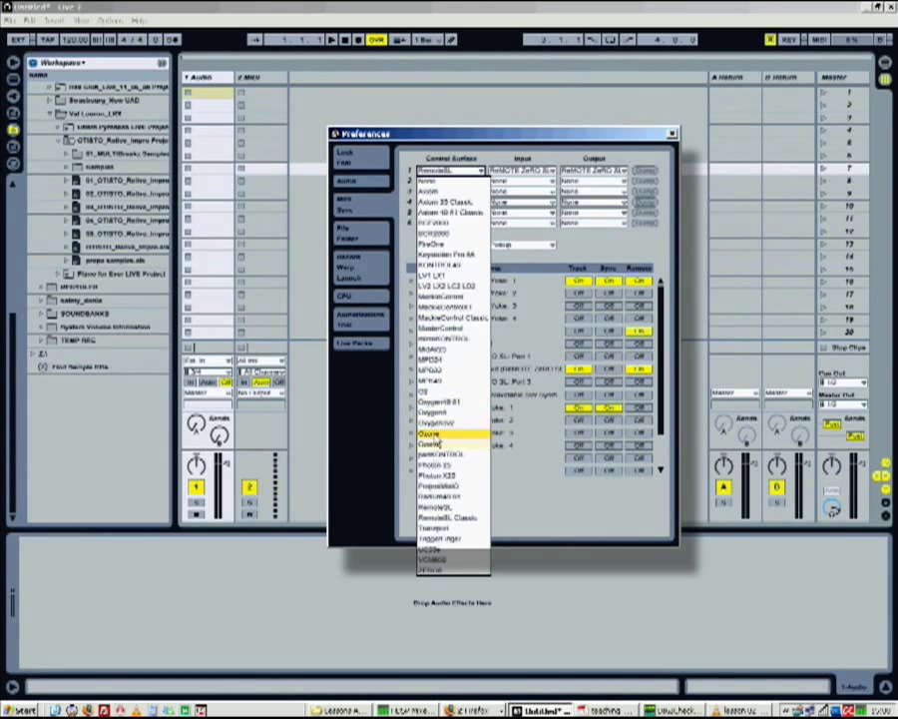
pyautogui.click(435, 145)
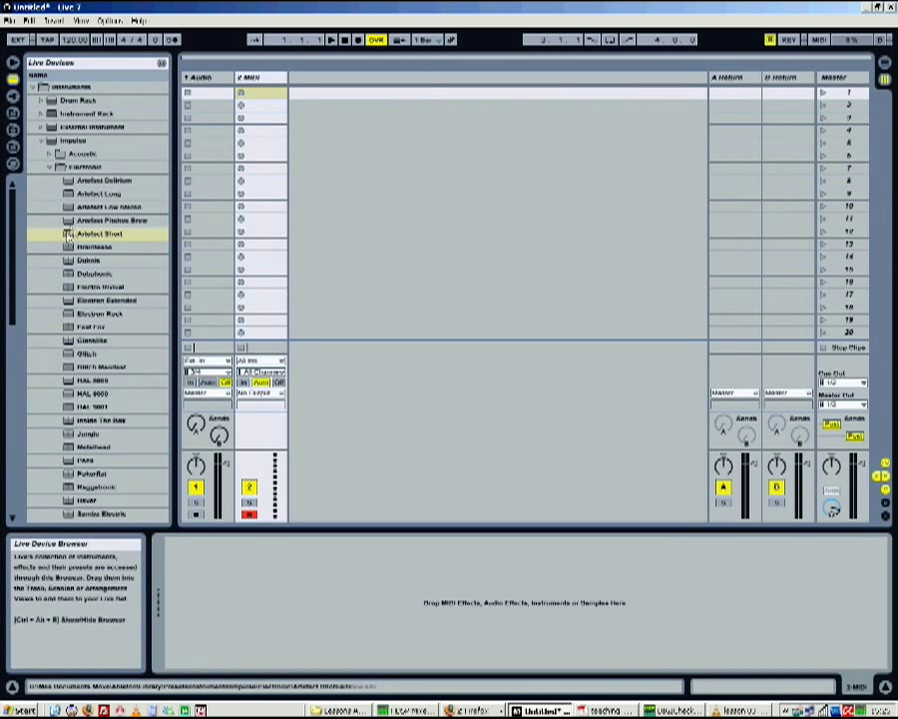
# Step: Load the Artefact Short Impulse kit onto track 2 and create an empty MIDI clip in its first slot
pyautogui.click(116, 229)
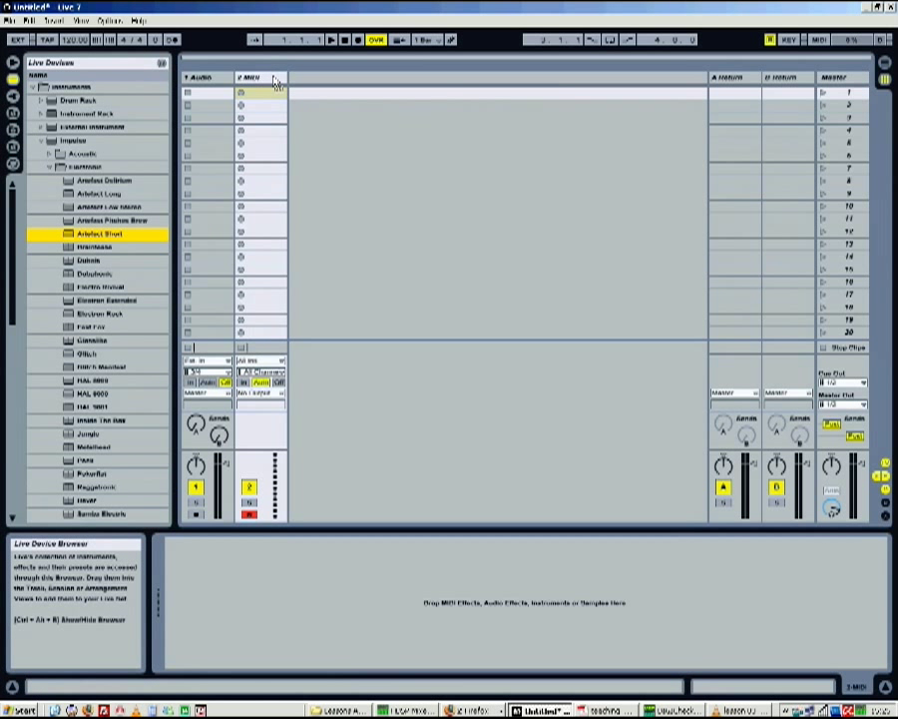
pyautogui.press('Return')
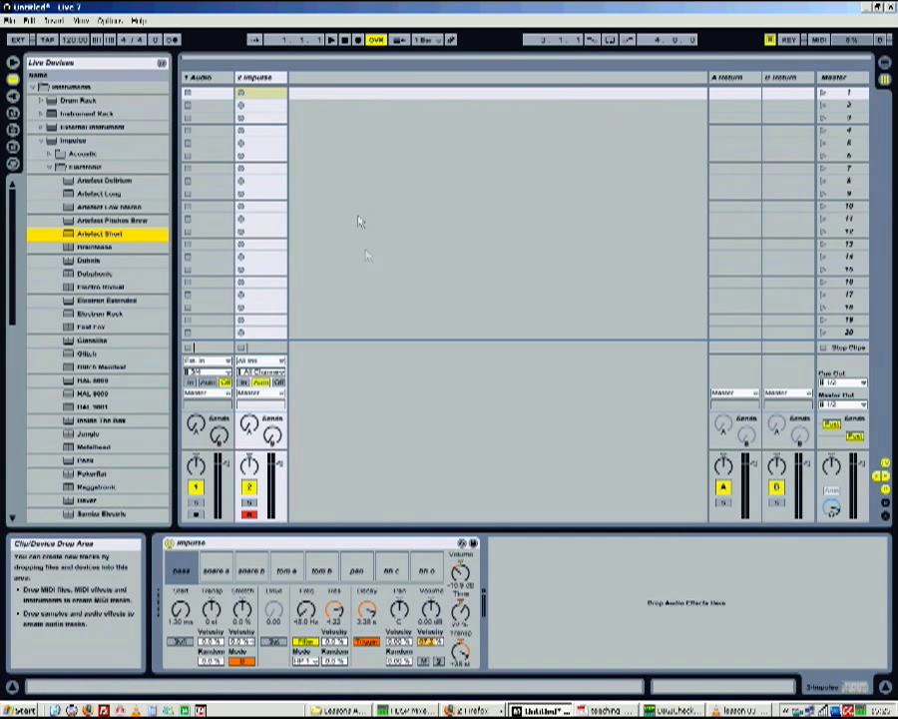
pyautogui.click(268, 94)
pyautogui.doubleClick(267, 95)
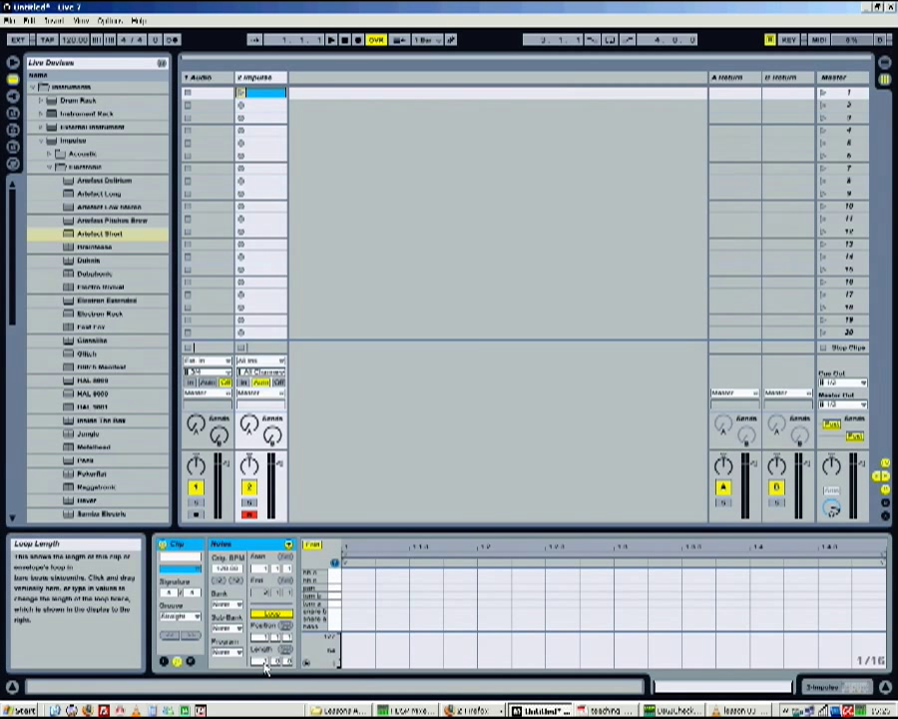
# Step: Draw drum notes at 1, 1.2, 1.3, 1.4 and 1.4.3 in the Impulse clip
pyautogui.doubleClick(357, 627)
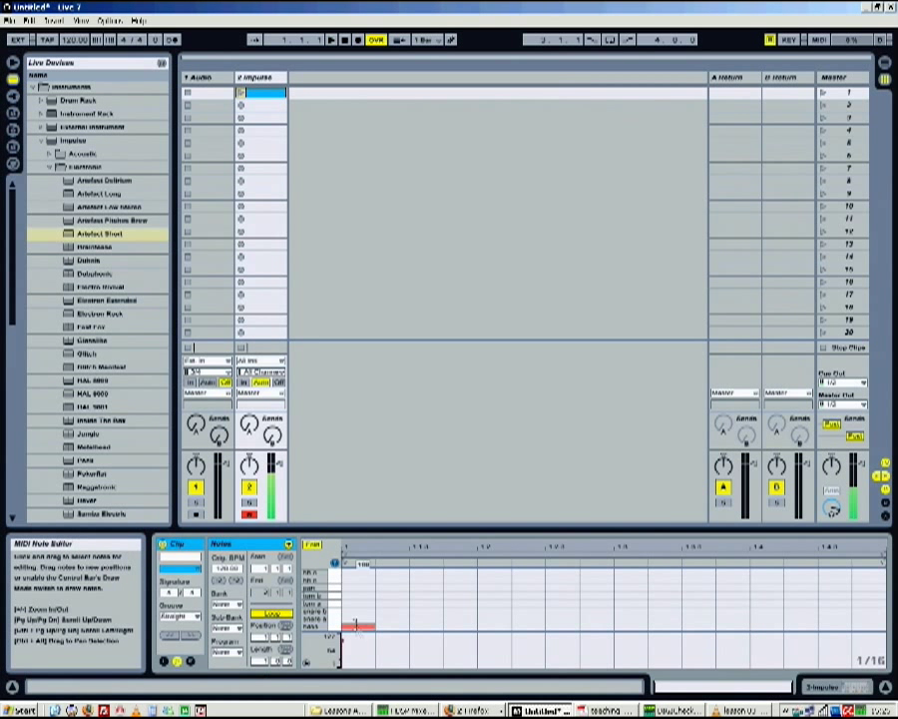
pyautogui.doubleClick(493, 619)
pyautogui.click(451, 40)
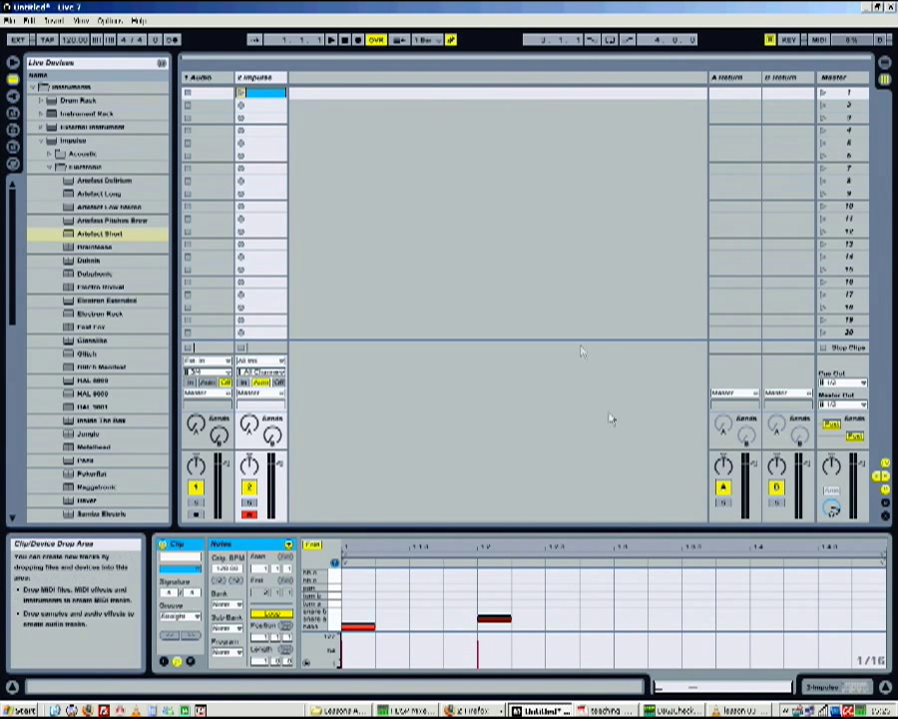
pyautogui.click(633, 626)
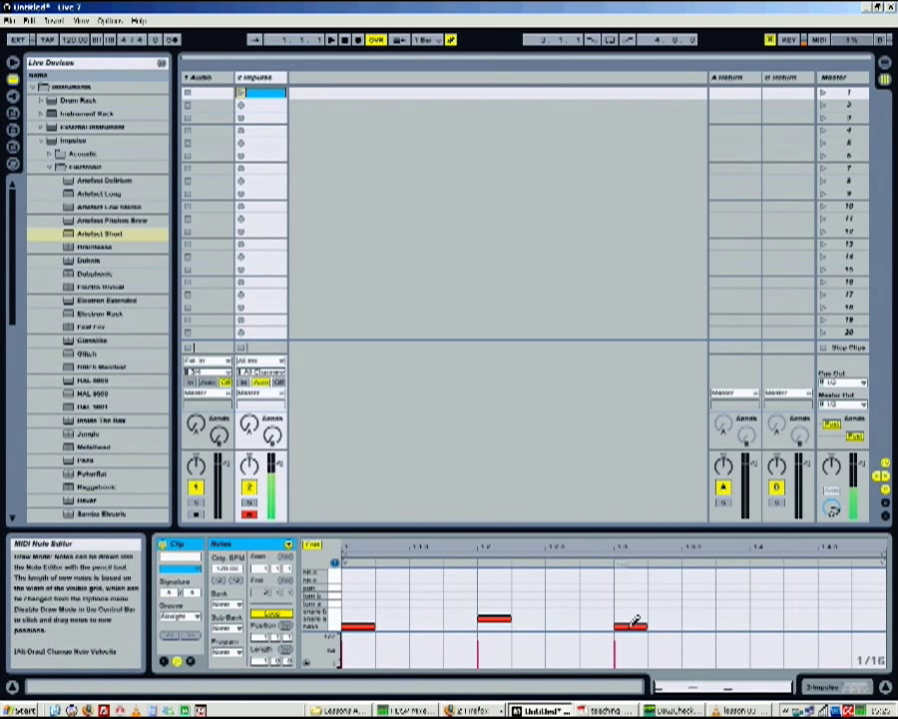
pyautogui.click(768, 617)
pyautogui.click(860, 625)
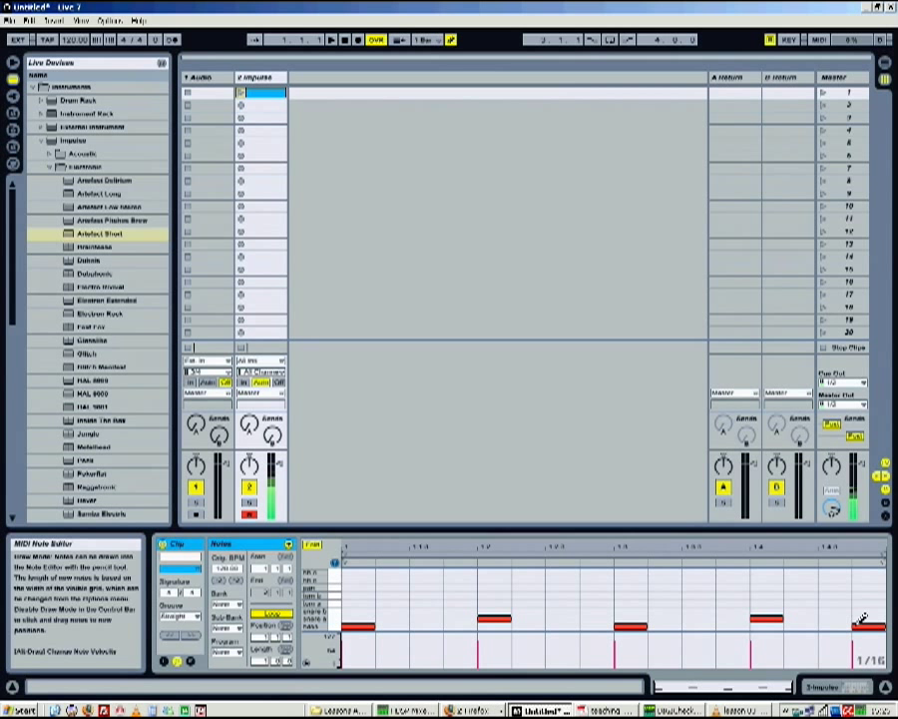
pyautogui.click(451, 40)
# Step: Adjust note velocities: the first note, beat 3 to 127, and the last note to 79
pyautogui.click(359, 627)
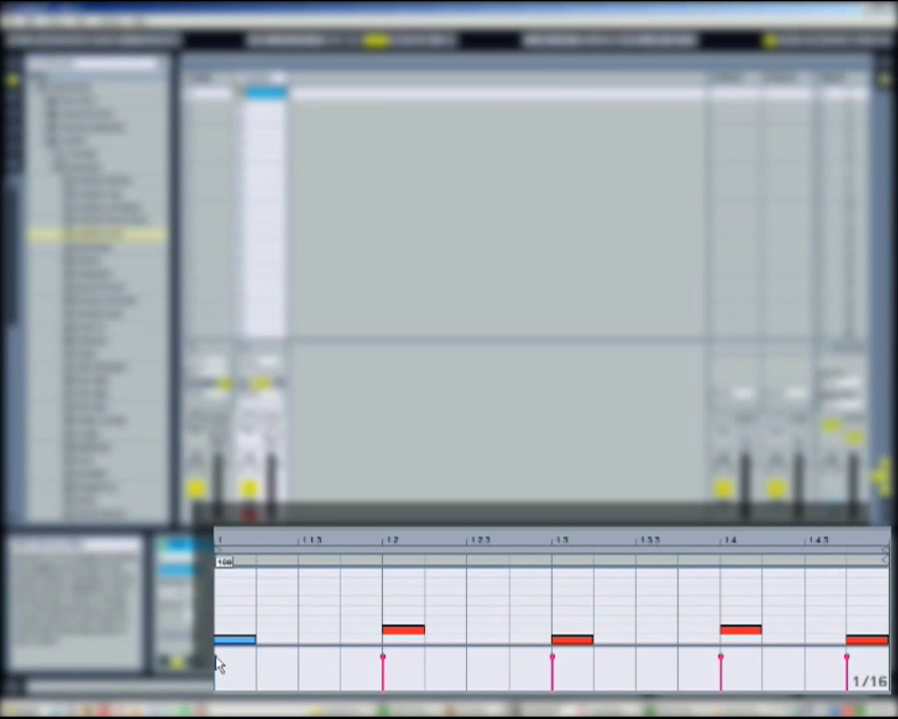
pyautogui.click(217, 664)
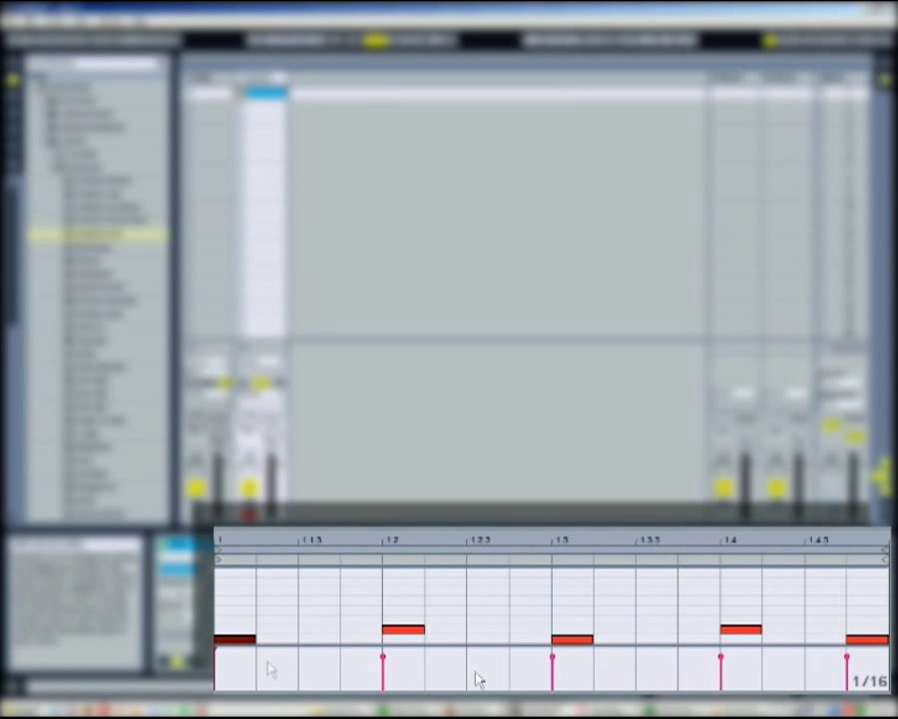
pyautogui.click(552, 662)
pyautogui.click(555, 666)
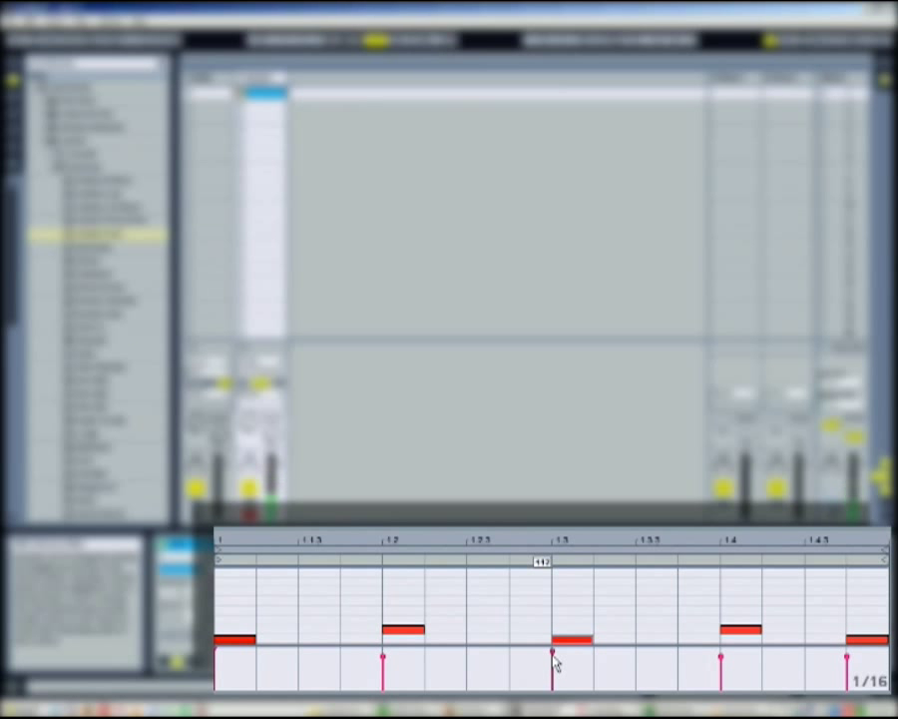
pyautogui.click(556, 666)
pyautogui.click(848, 662)
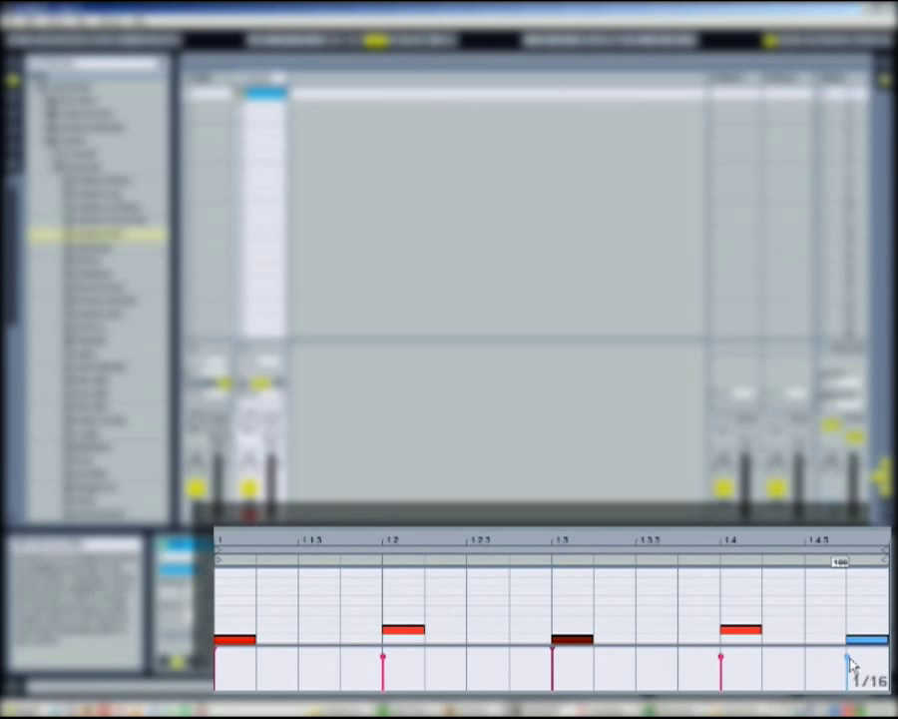
pyautogui.click(849, 667)
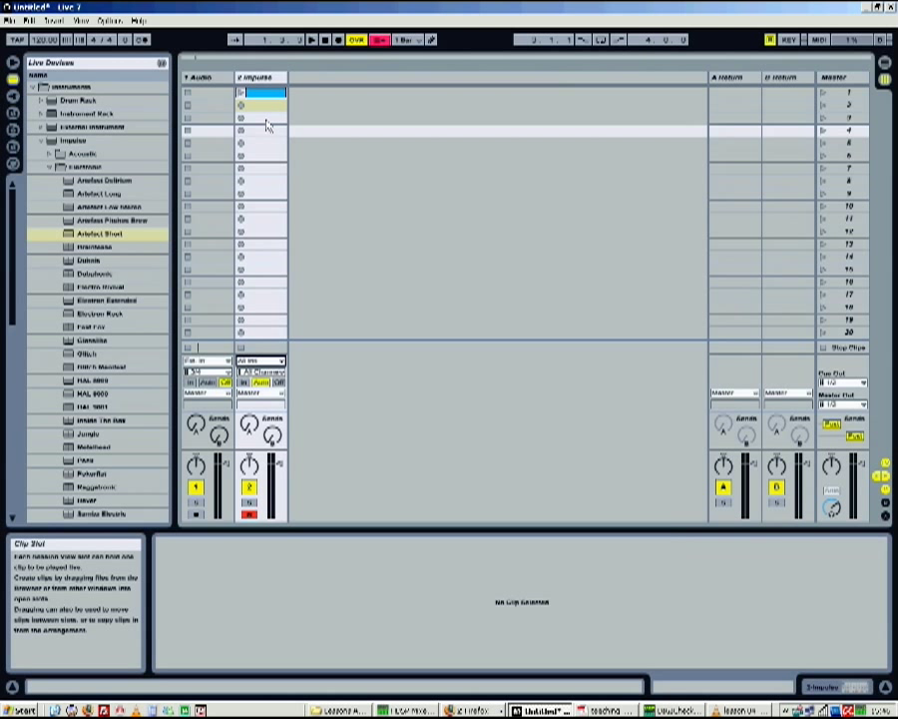
# Step: Turn on the metronome and adjust the Master track's Preview/Cue volume knob
pyautogui.click(142, 40)
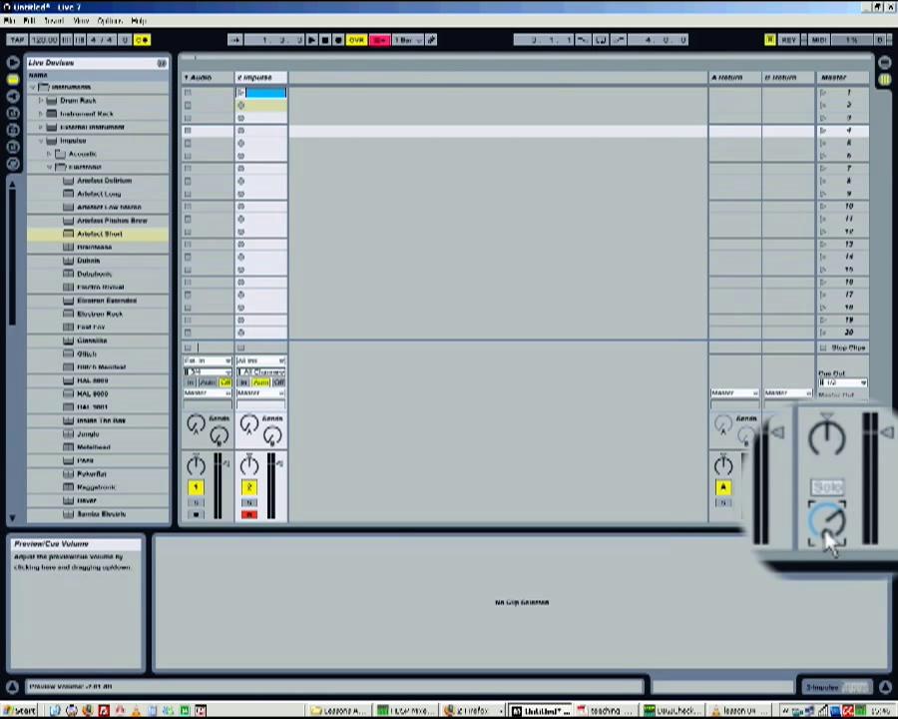
pyautogui.moveTo(832, 540); pyautogui.dragTo(831, 540)
# Step: Set the Impulse track's input to Computer Keyboard and record a new clip in slot 2
pyautogui.click(266, 361)
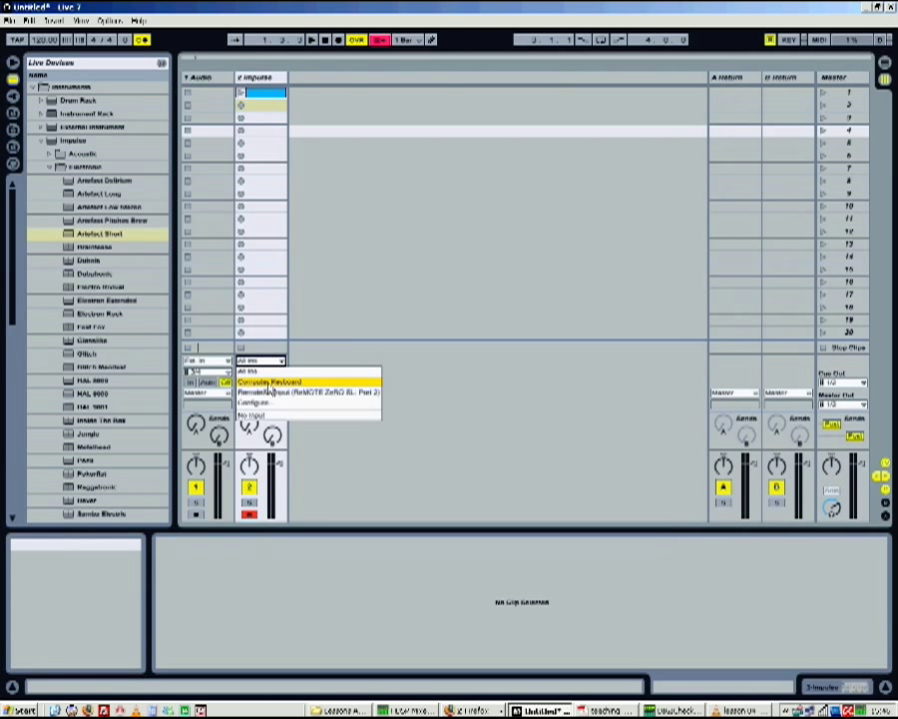
pyautogui.click(269, 384)
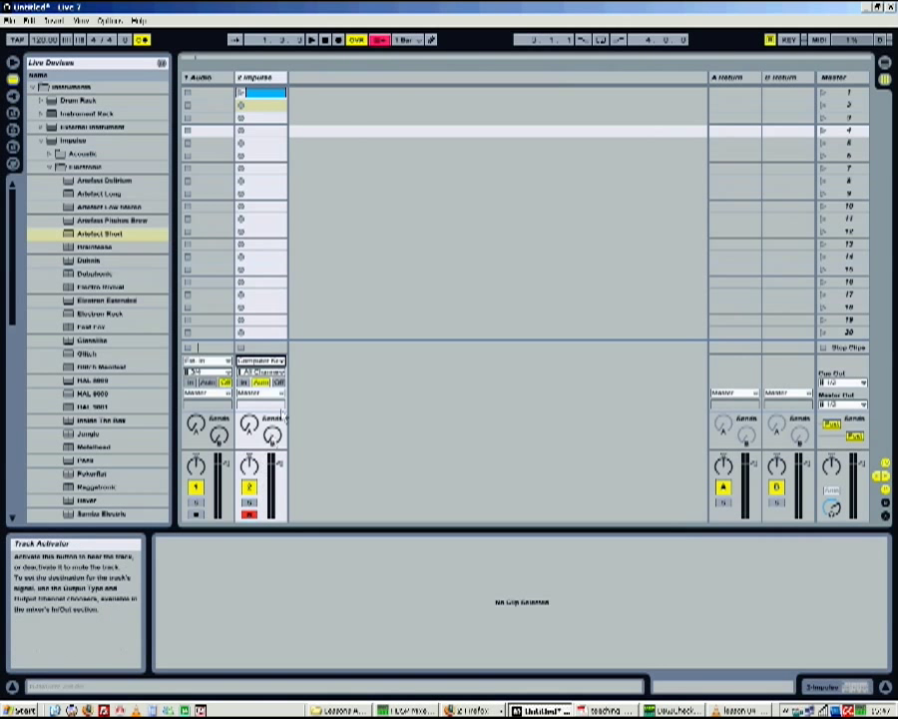
pyautogui.click(241, 105)
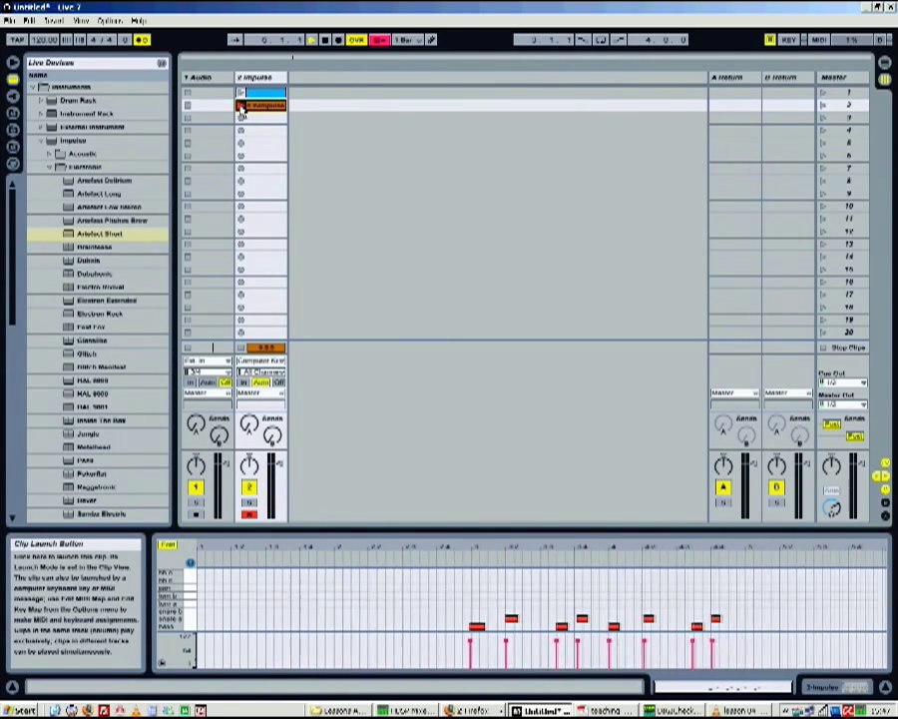
# Step: Move the clip start and loop start to bar 3, and the end and loop end to bar 5
pyautogui.click(161, 662)
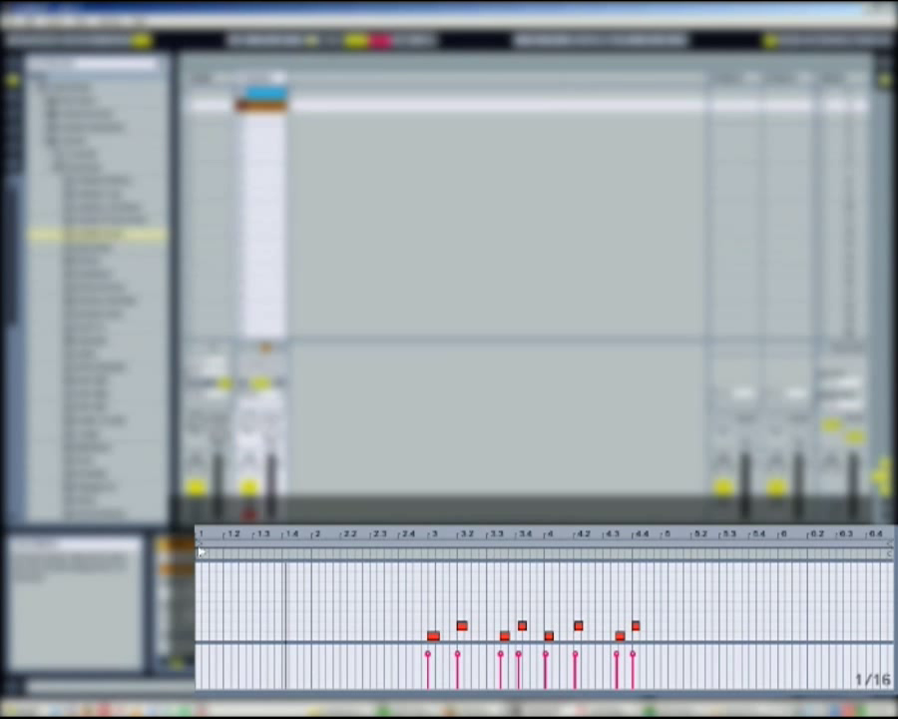
pyautogui.moveTo(200, 551); pyautogui.dragTo(431, 552)
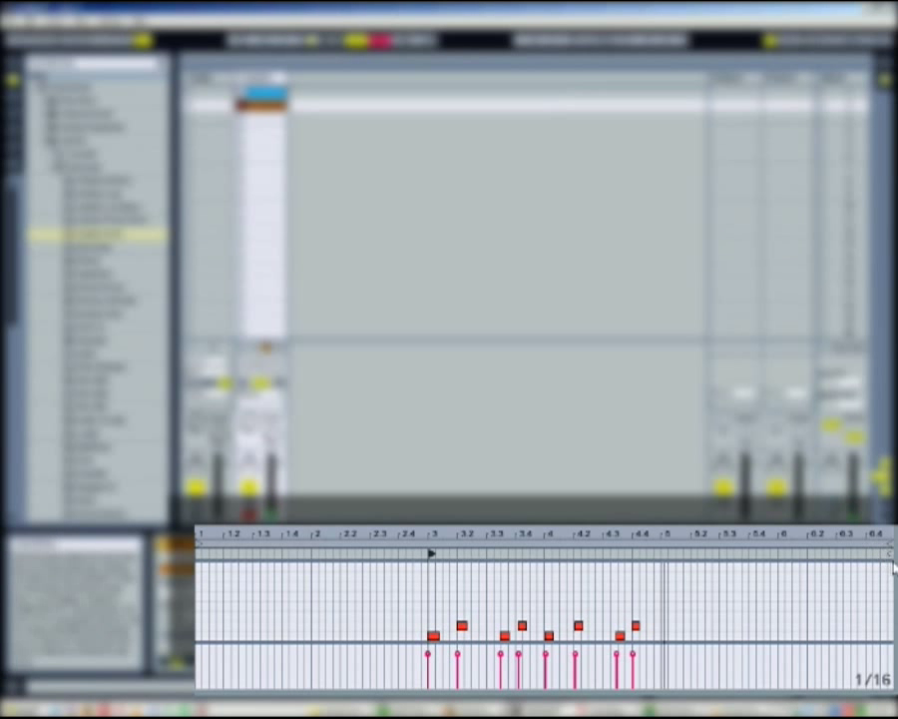
pyautogui.moveTo(891, 552); pyautogui.dragTo(660, 556)
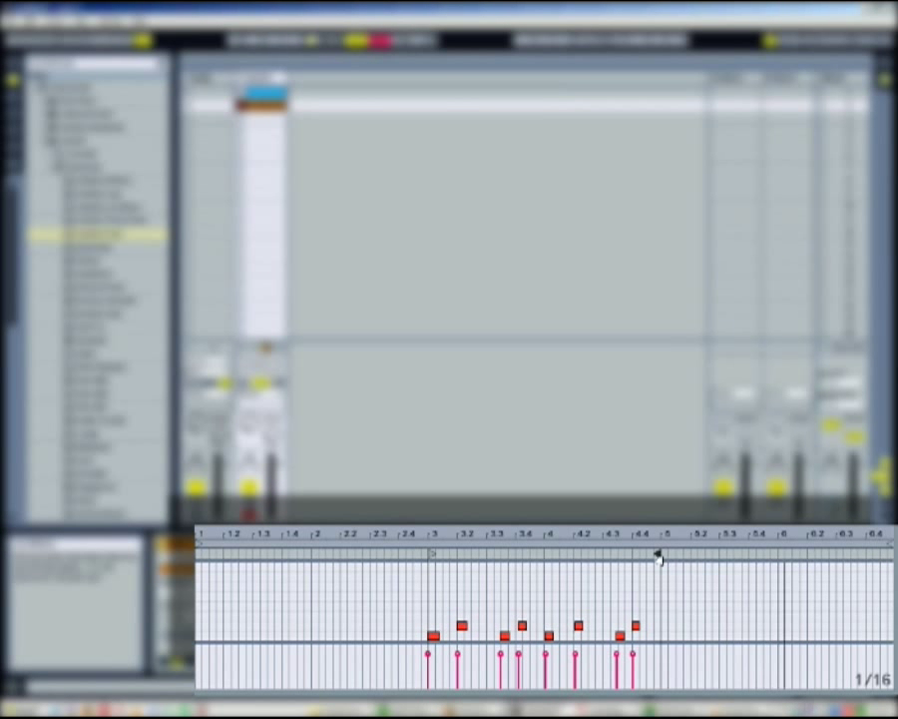
pyautogui.moveTo(199, 539); pyautogui.dragTo(429, 544)
pyautogui.moveTo(896, 556); pyautogui.dragTo(658, 547)
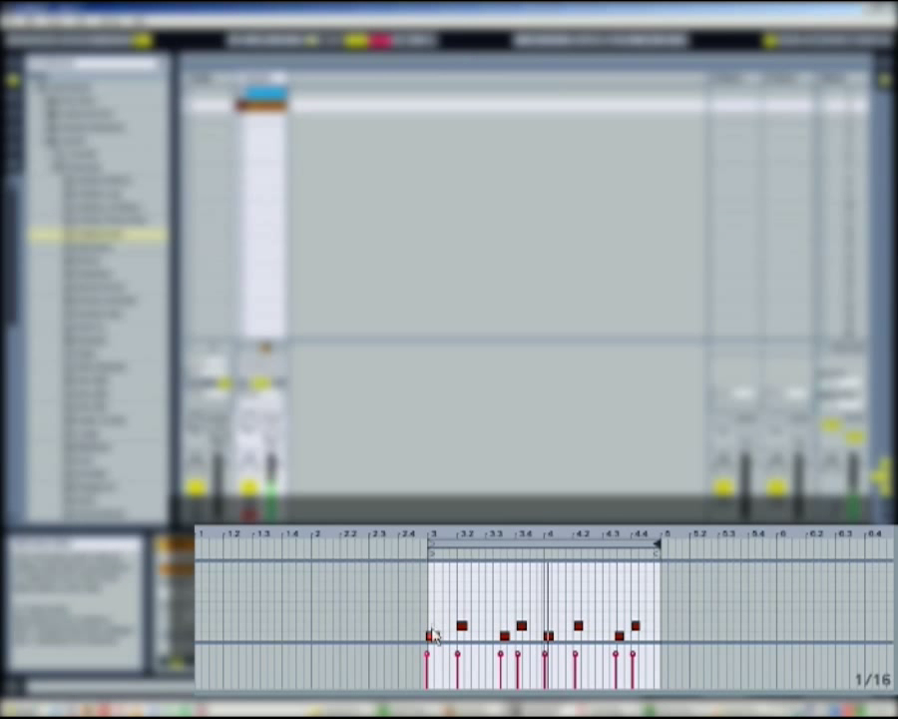
pyautogui.click(432, 636)
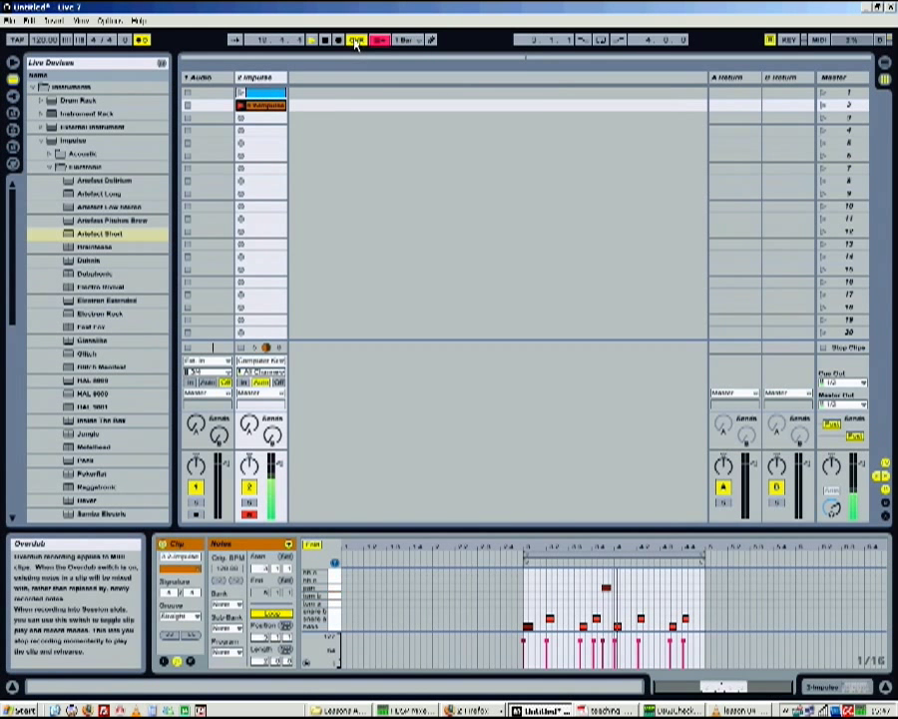
# Step: Overdub two high hits (J) and two more hits (F) into the looping clip, then stop recording
pyautogui.press('j')
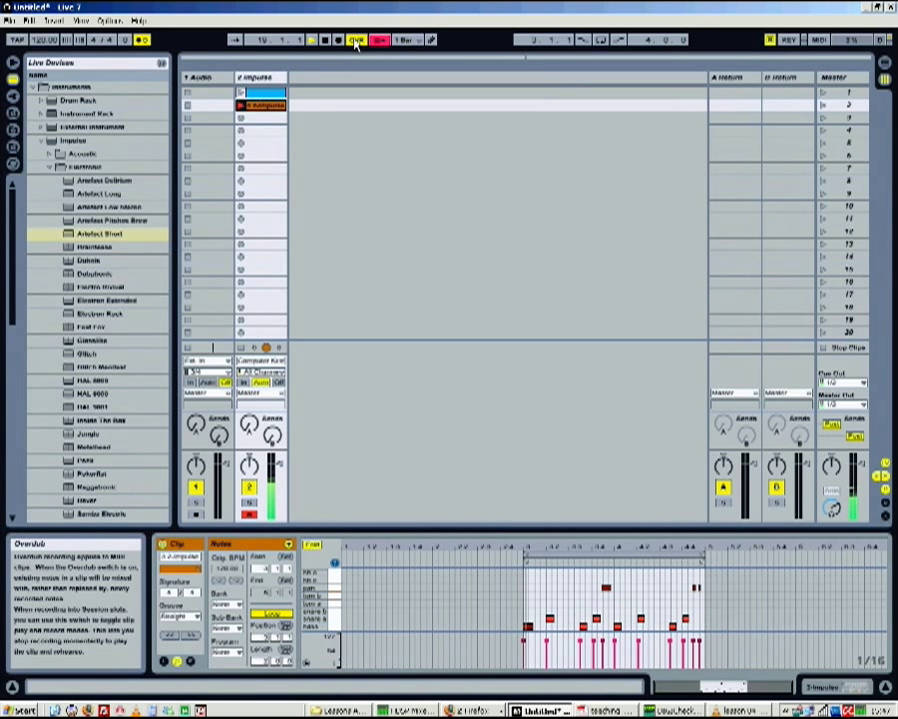
pyautogui.press('j')
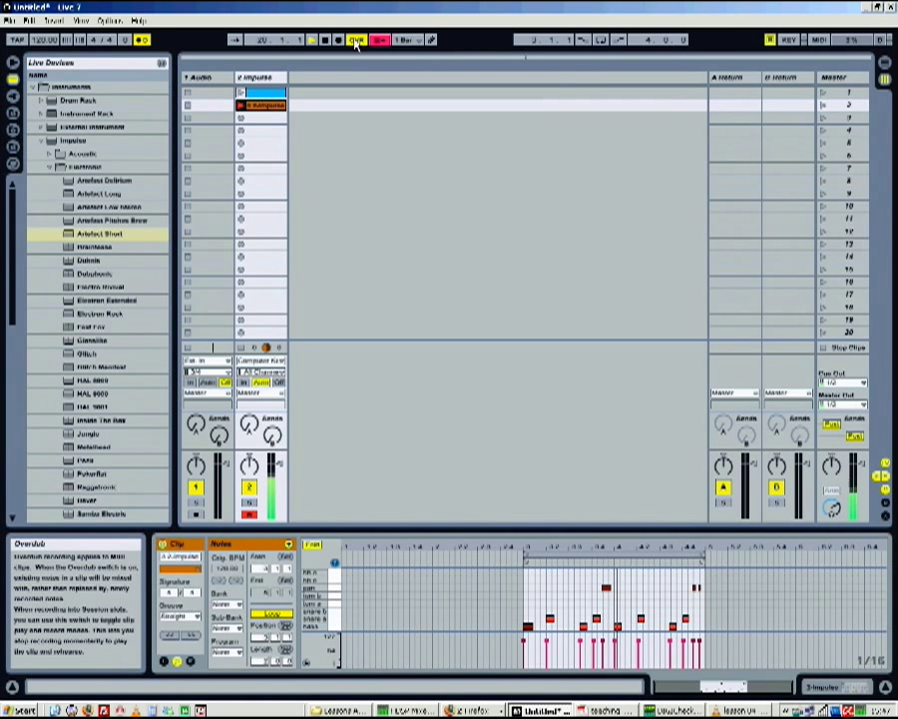
pyautogui.press('f')
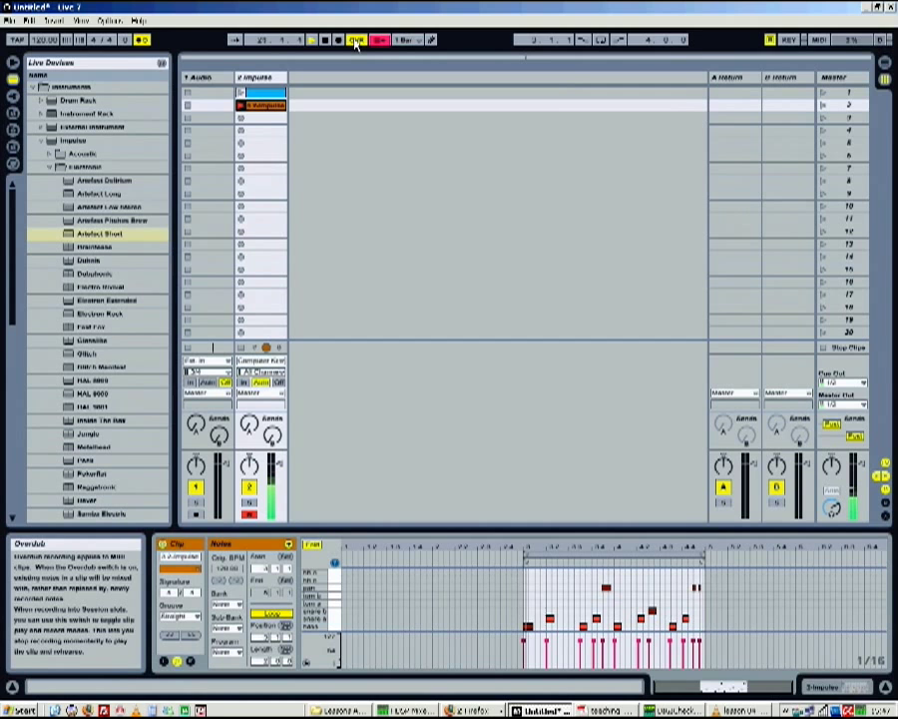
pyautogui.press('f')
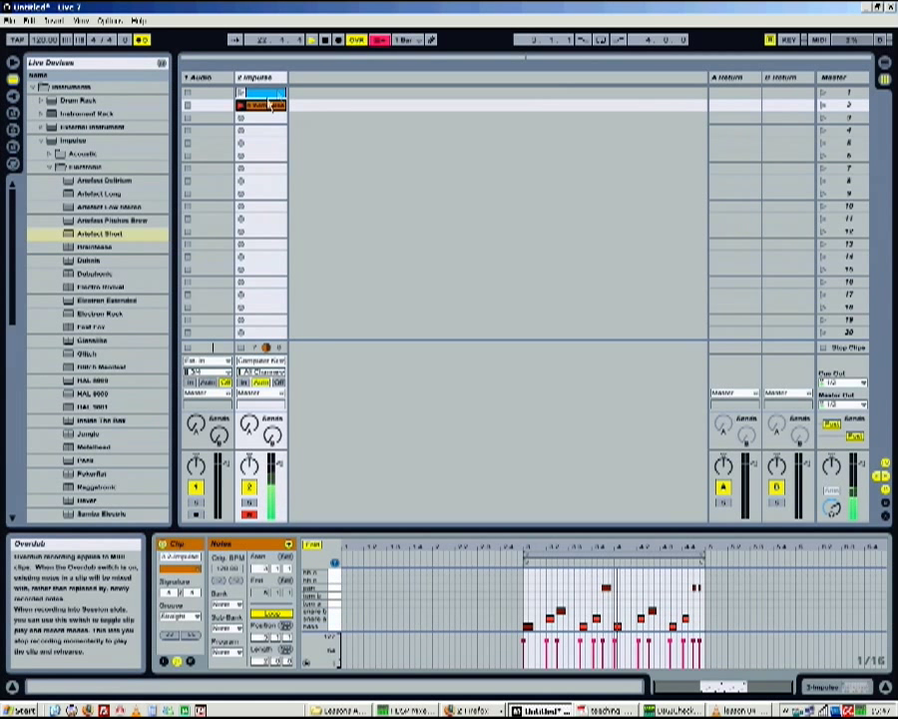
pyautogui.click(225, 341)
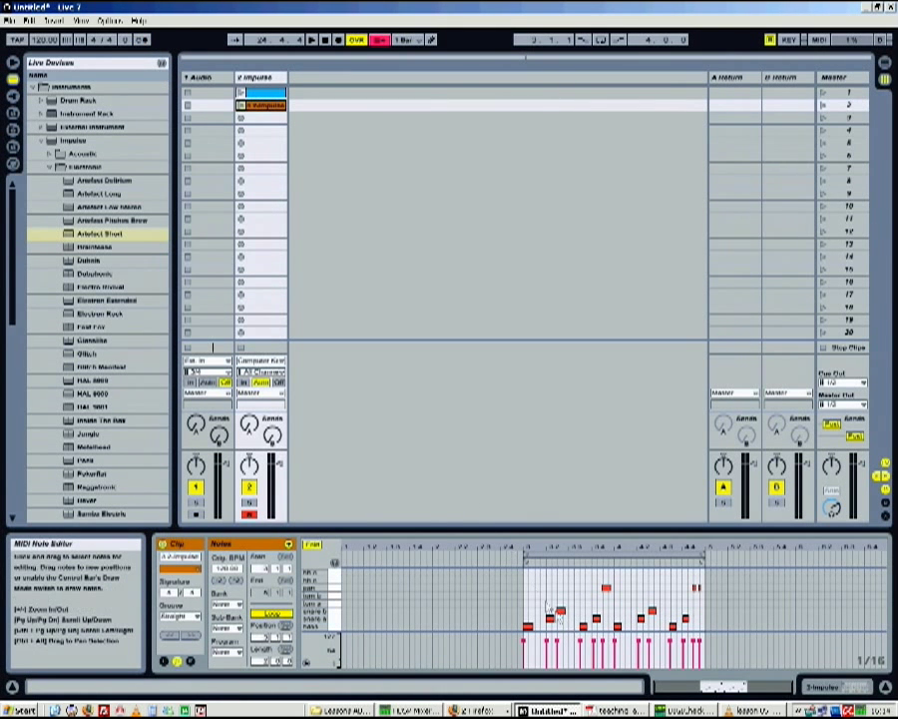
# Step: Select all the clip's notes and quantize them to 1/16 at about 84% amount
pyautogui.moveTo(536, 596); pyautogui.dragTo(705, 632)
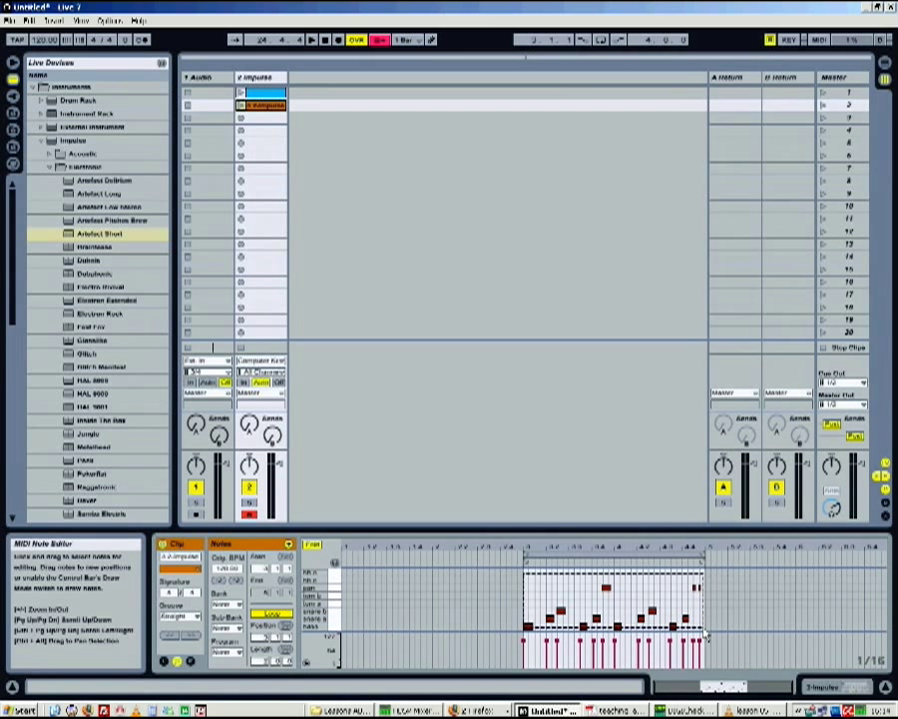
pyautogui.click(30, 21)
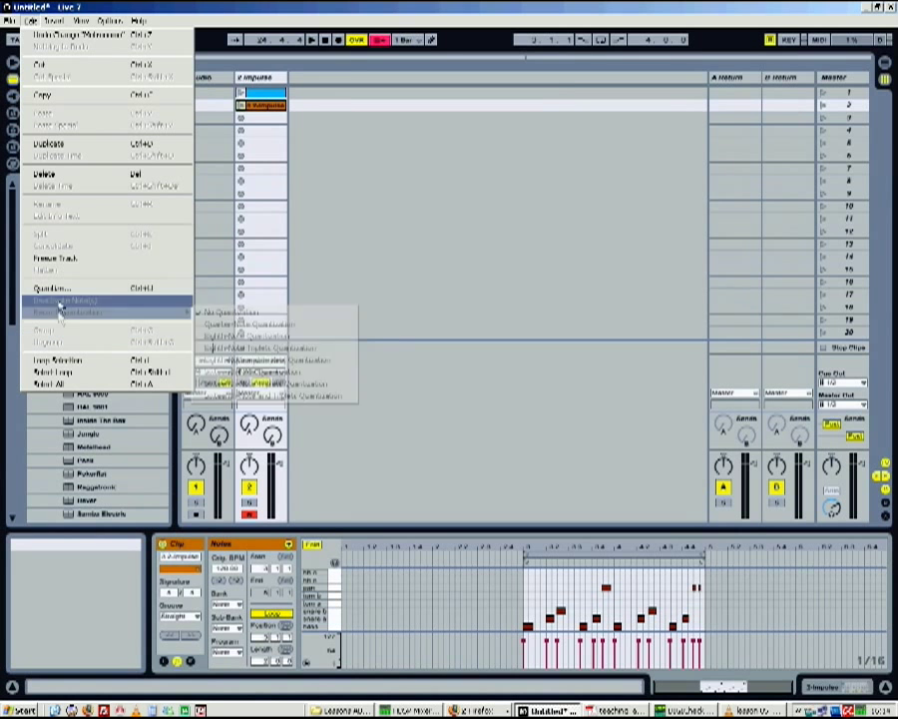
pyautogui.click(29, 22)
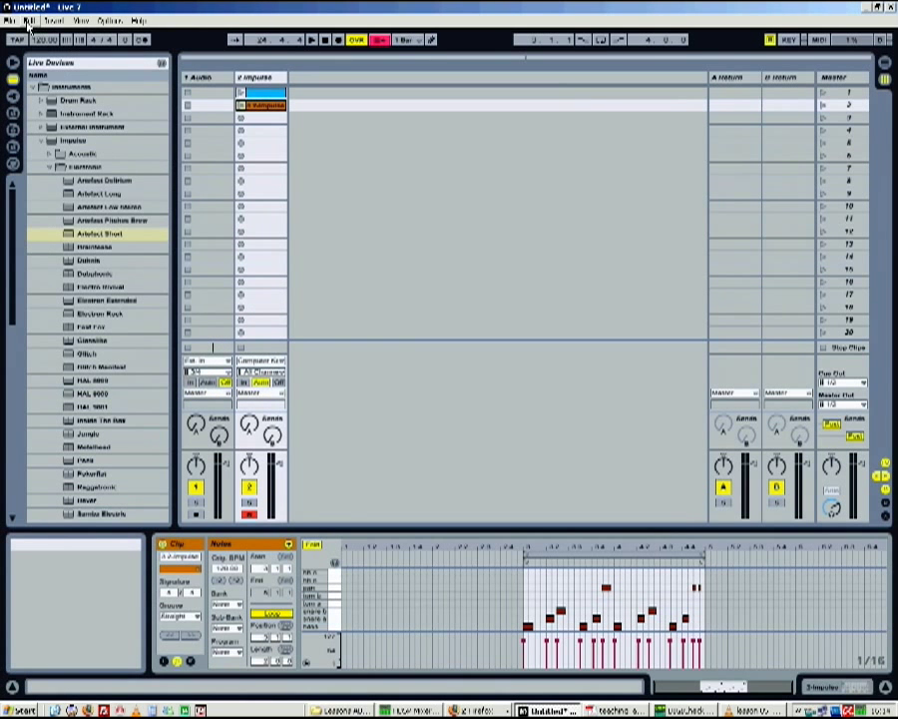
pyautogui.hotkey('ctrl', 'u')
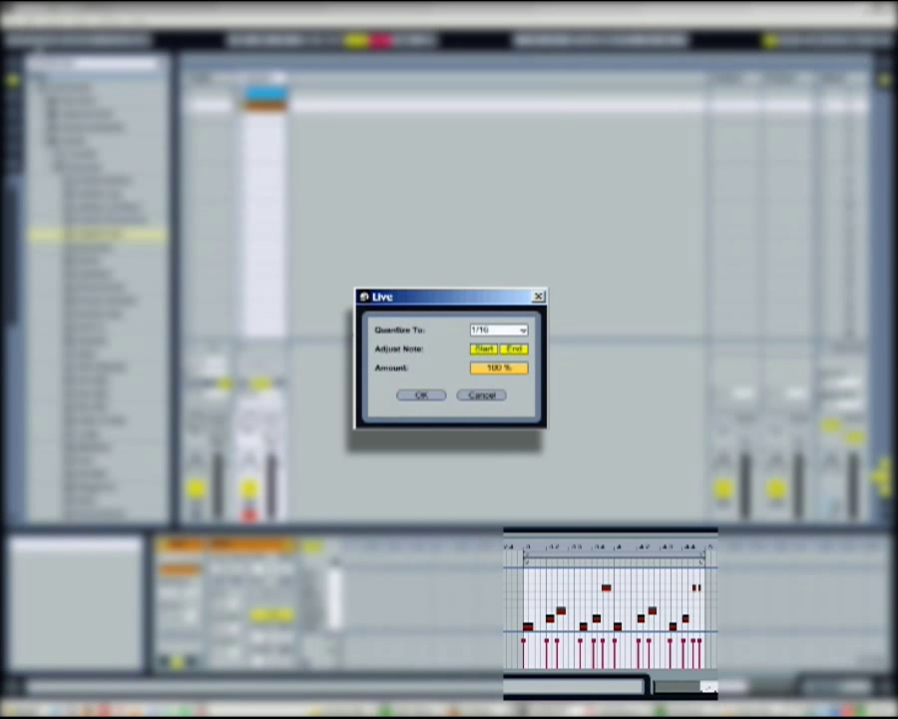
pyautogui.click(509, 329)
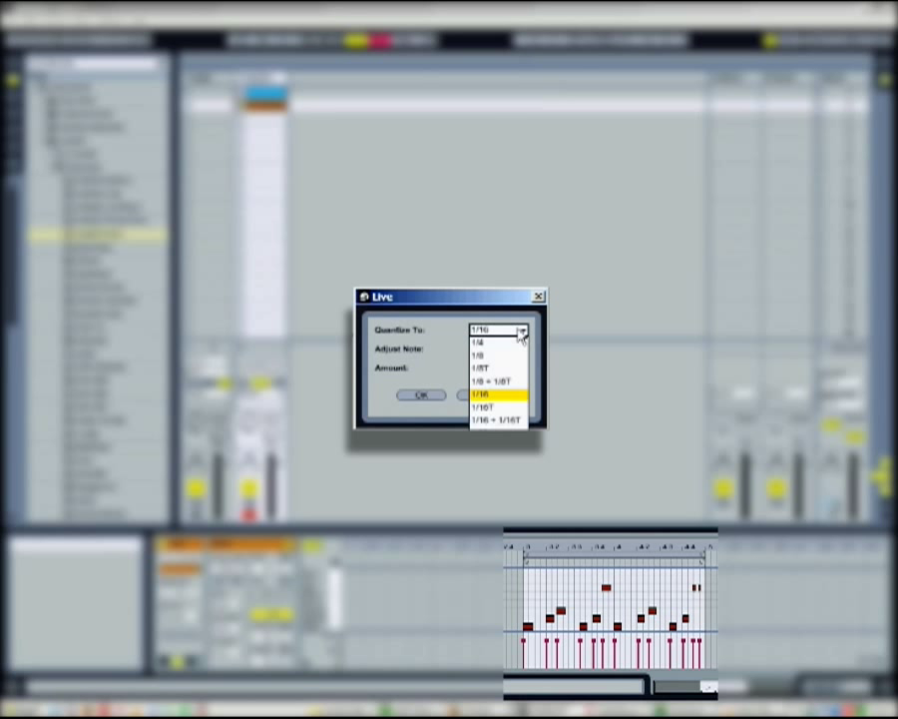
pyautogui.click(506, 396)
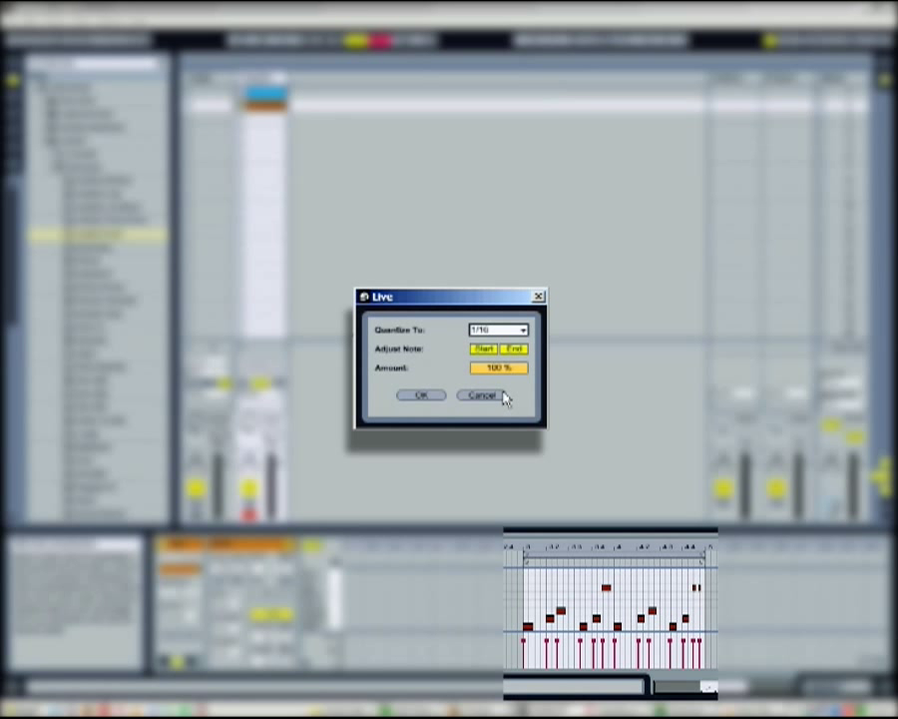
pyautogui.moveTo(496, 370); pyautogui.dragTo(496, 372)
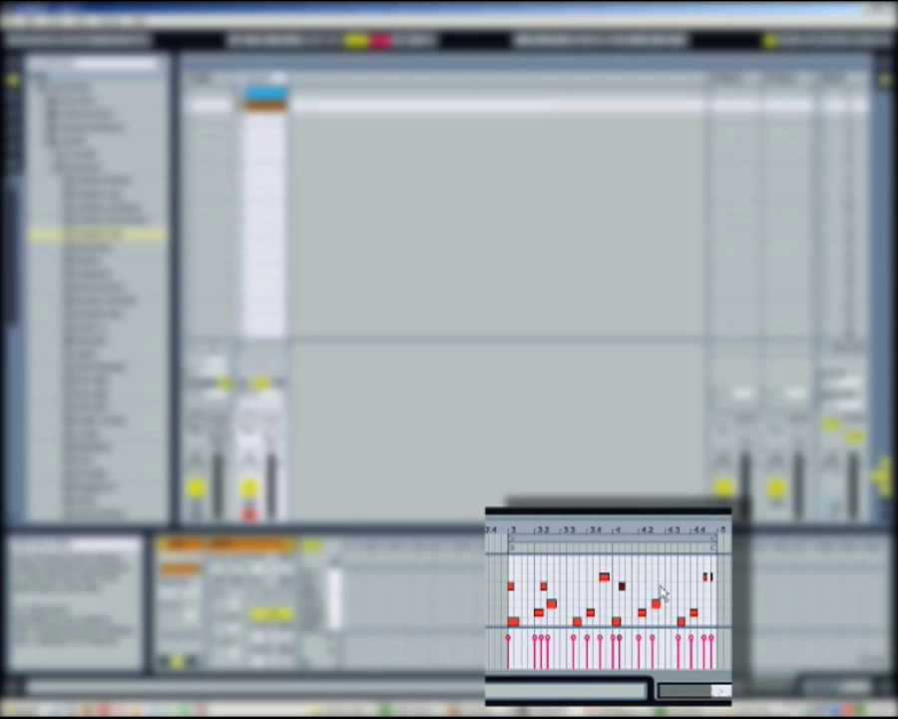
# Step: Add a new drum note, play the clip, and deactivate one existing note so it stays silent
pyautogui.doubleClick(662, 587)
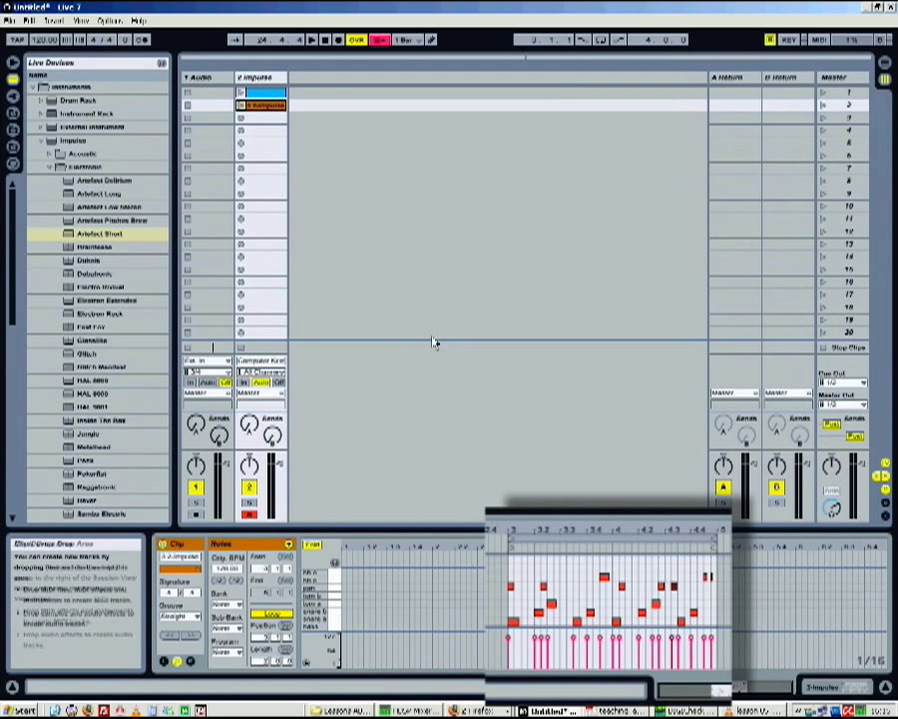
pyautogui.click(240, 106)
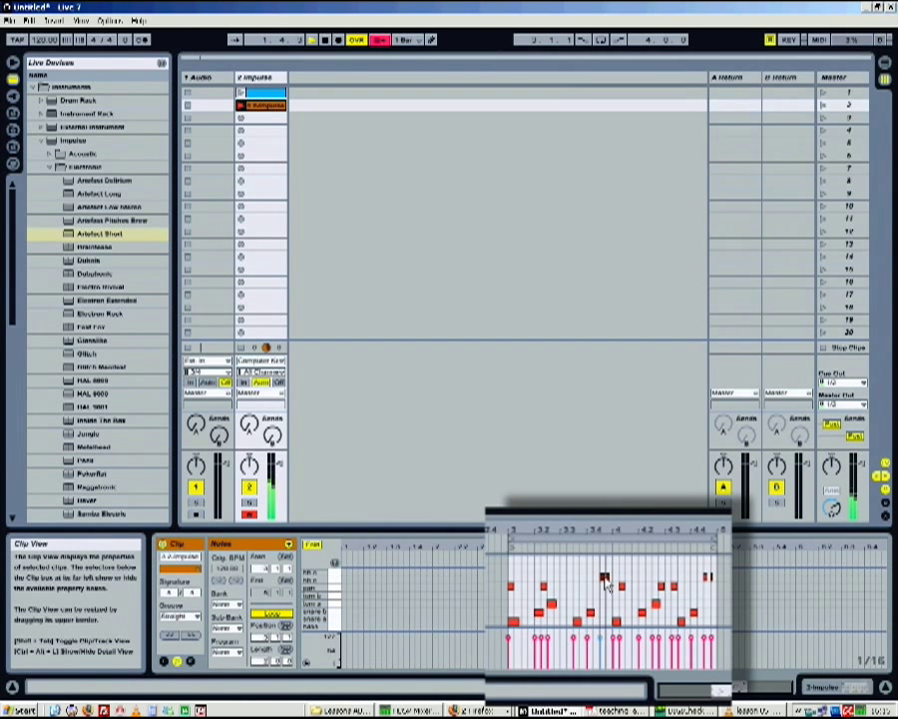
pyautogui.rightClick(604, 578)
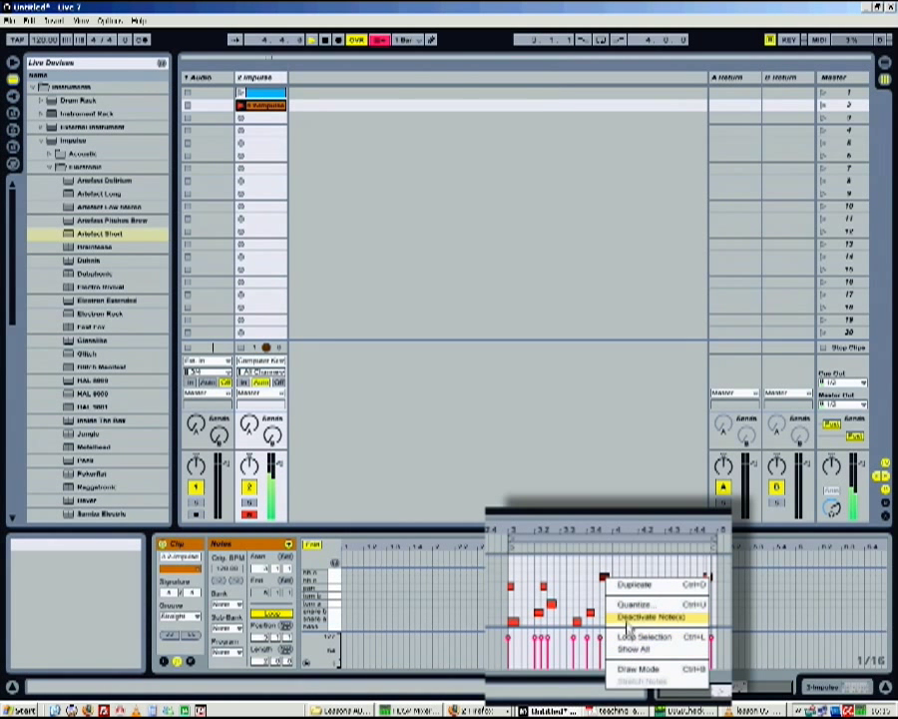
pyautogui.click(626, 617)
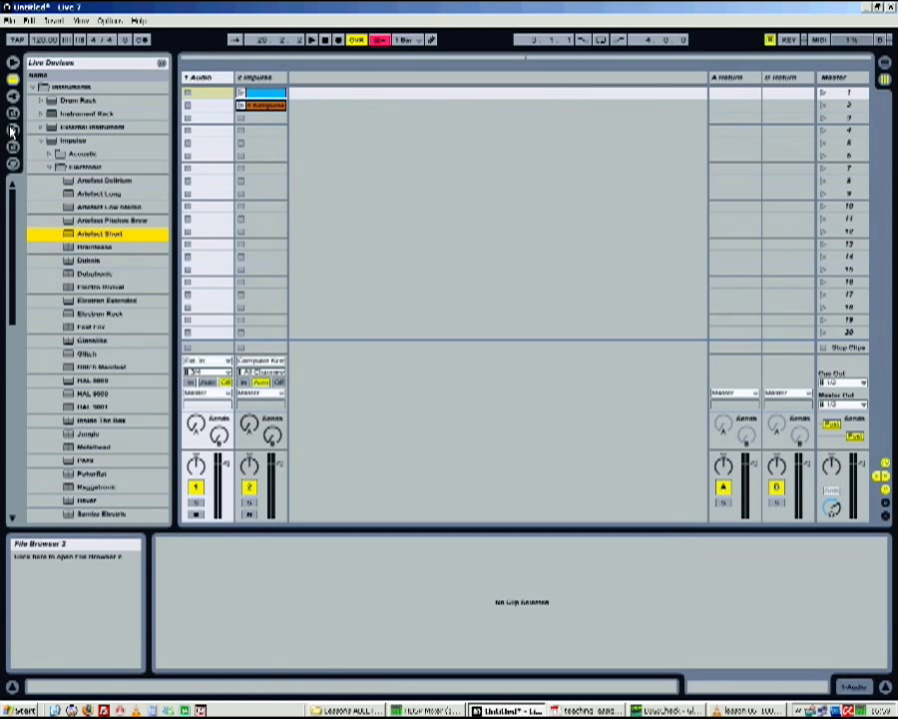
# Step: Drag the first sample from the Imported samples folder into the Audio track's slot 1
pyautogui.click(12, 131)
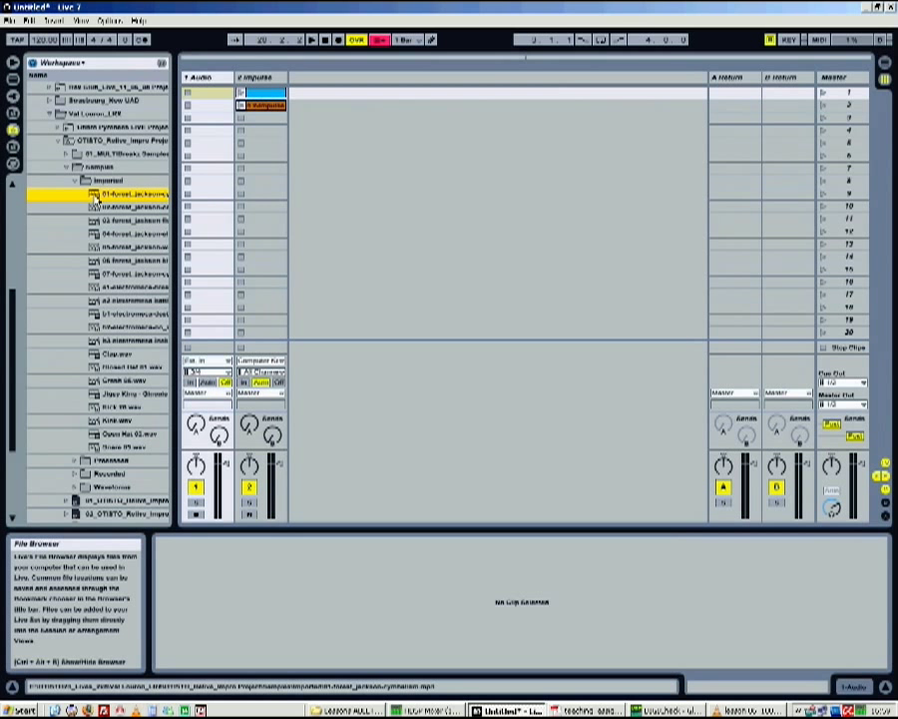
pyautogui.moveTo(95, 197); pyautogui.dragTo(206, 95)
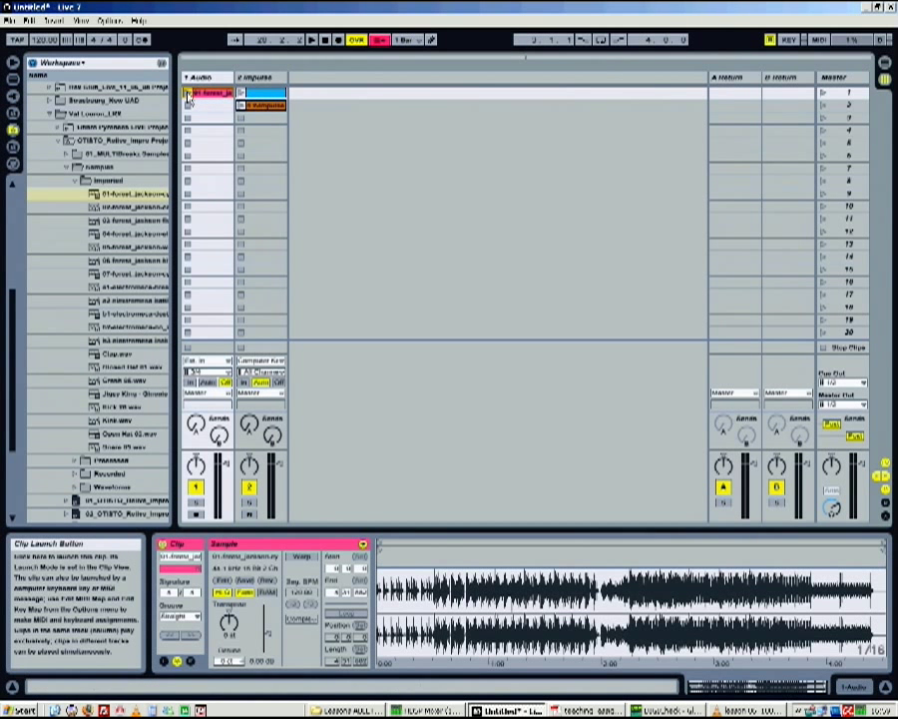
# Step: Play the audio clip, lower its gain, reset transpose to 0 st, and enable Warp
pyautogui.click(187, 95)
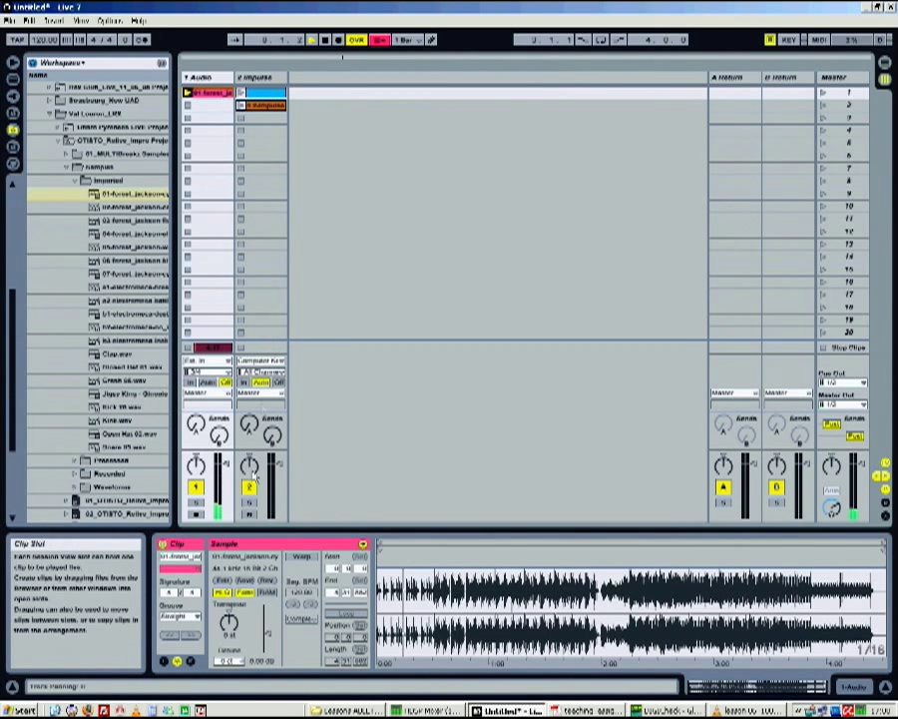
pyautogui.moveTo(266, 627); pyautogui.dragTo(225, 628)
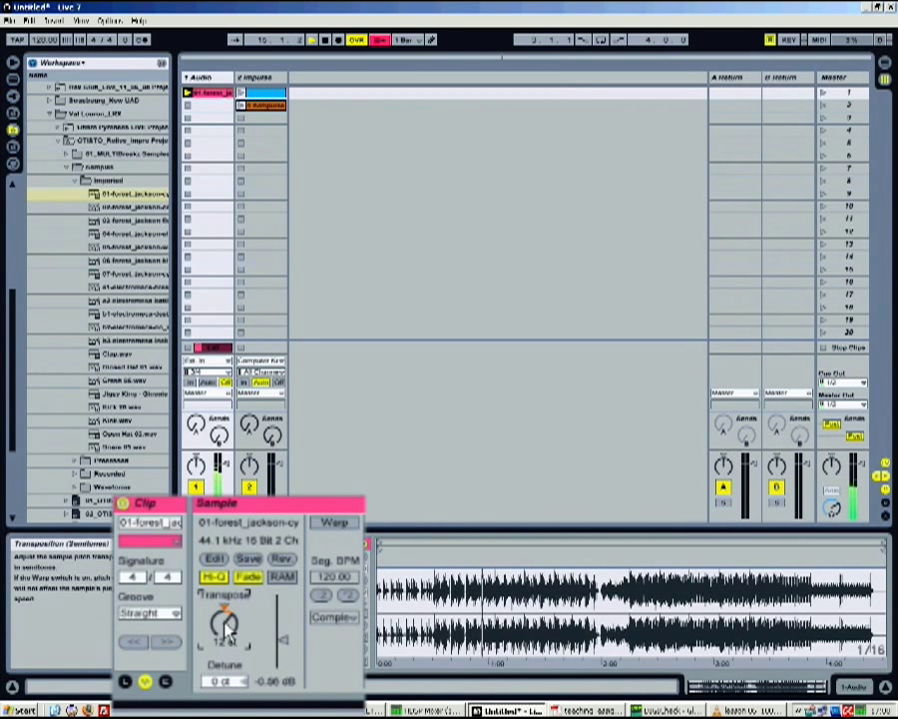
pyautogui.press('Delete')
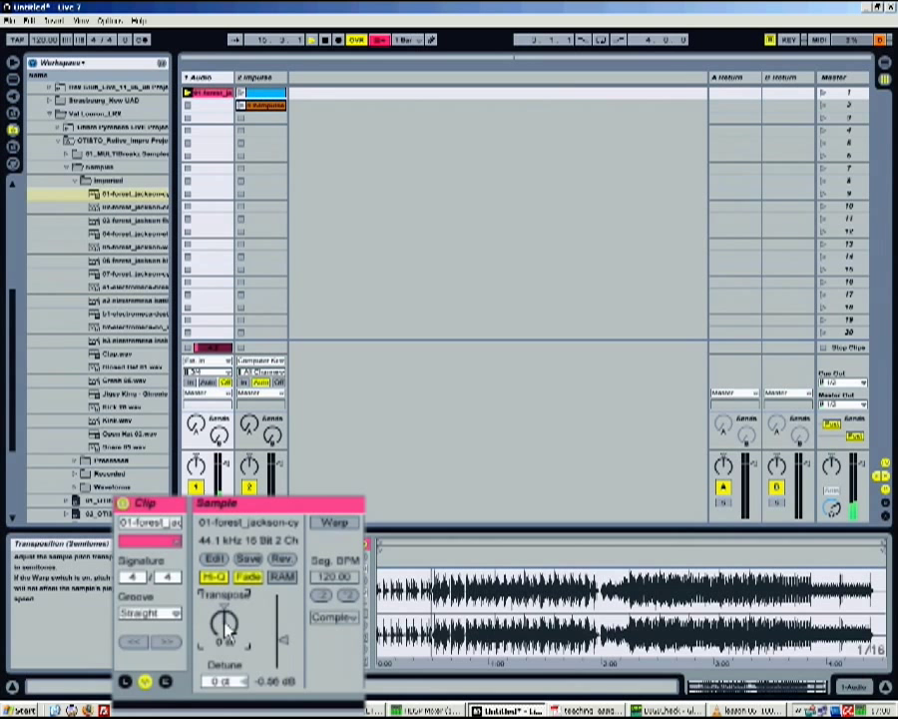
pyautogui.click(335, 526)
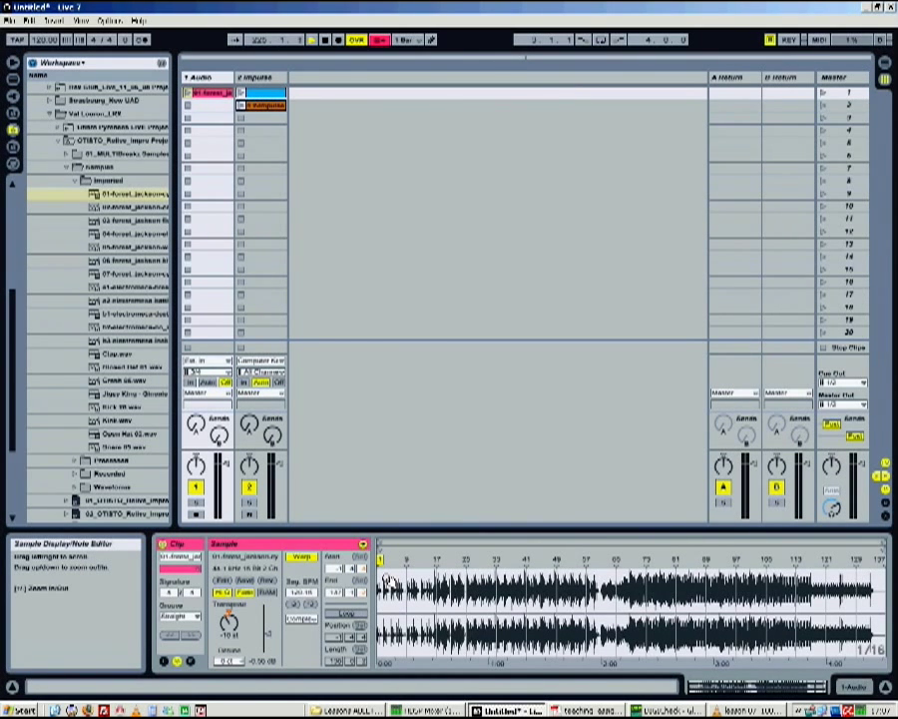
# Step: Zoom into the waveform, add a warp marker at bar 9, and drag it later
pyautogui.moveTo(387, 582); pyautogui.dragTo(545, 567)
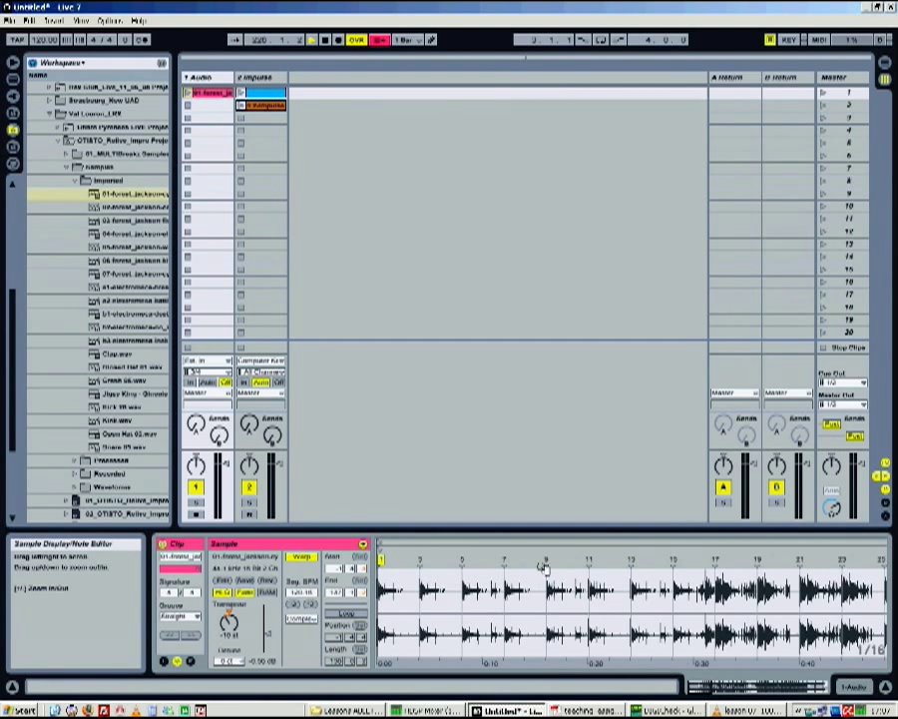
pyautogui.doubleClick(546, 561)
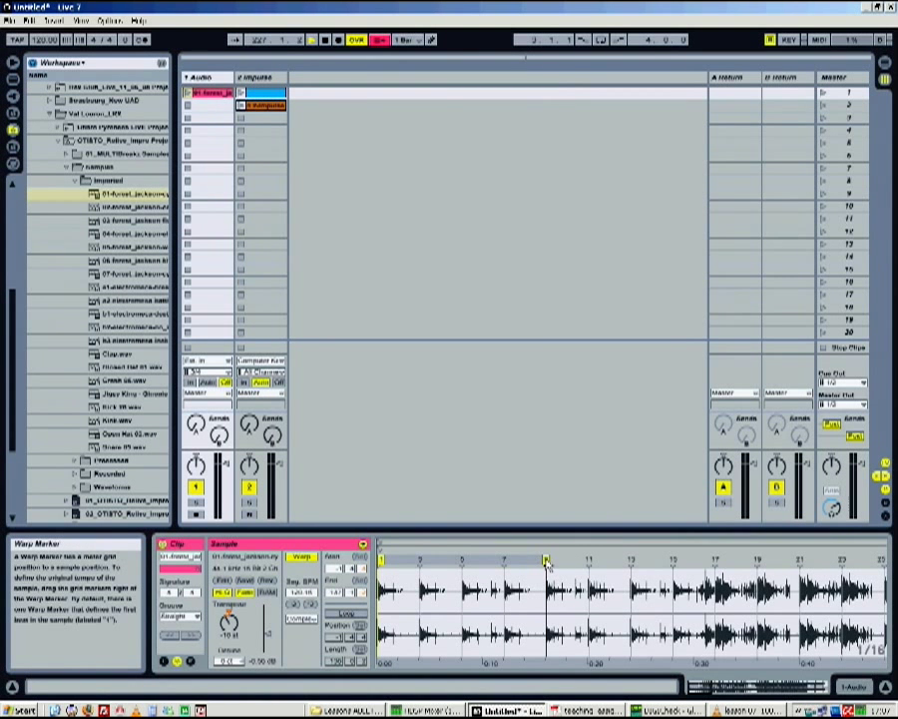
pyautogui.moveTo(547, 561); pyautogui.dragTo(590, 564)
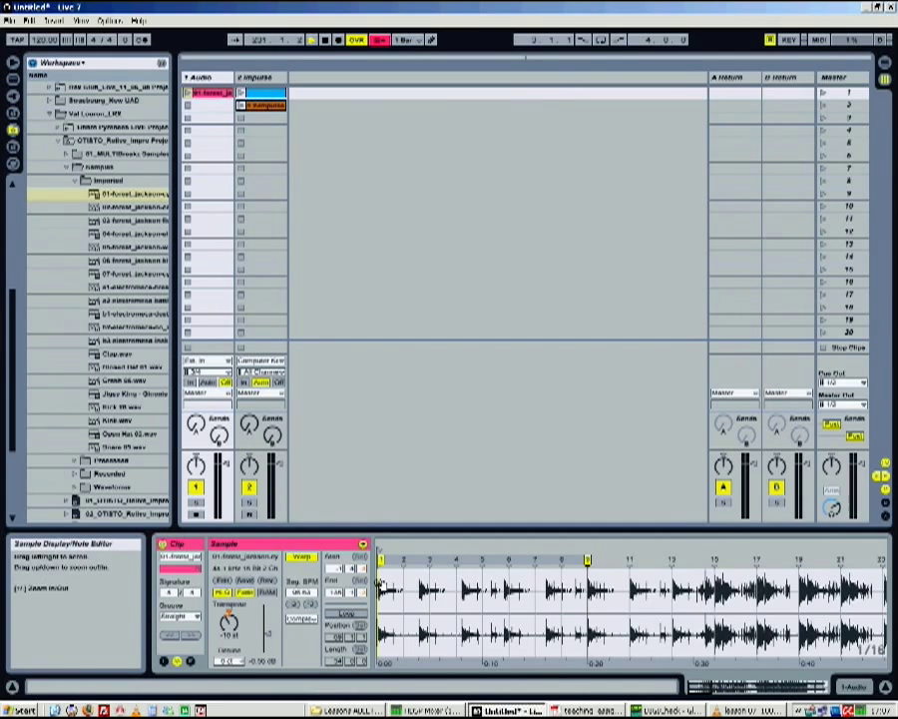
pyautogui.click(316, 614)
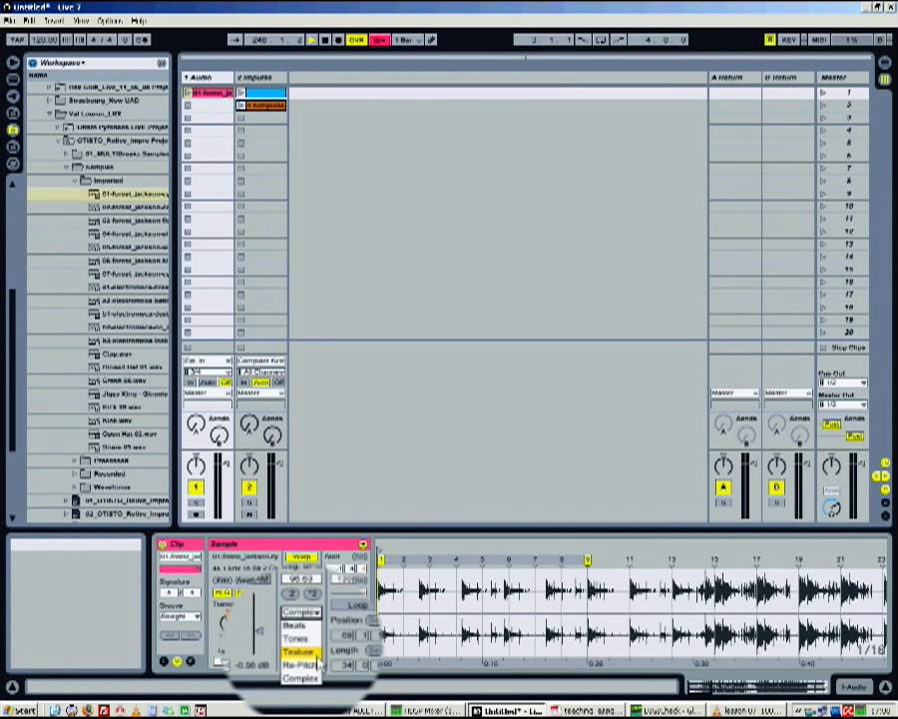
# Step: Try Texture, drag the warp marker back earlier, then set the warp mode to Complex
pyautogui.click(317, 654)
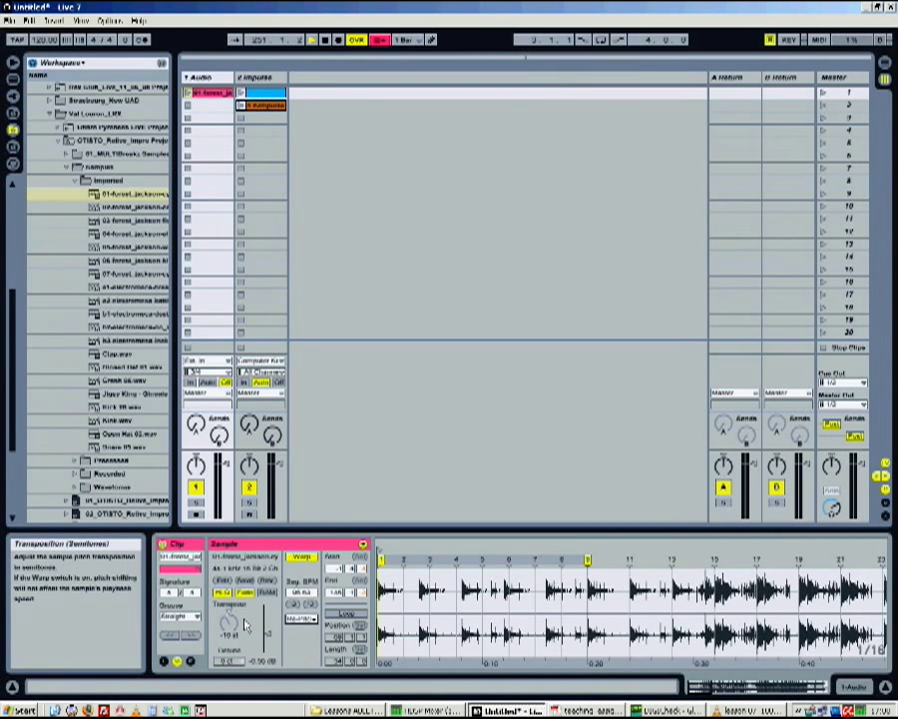
pyautogui.click(188, 93)
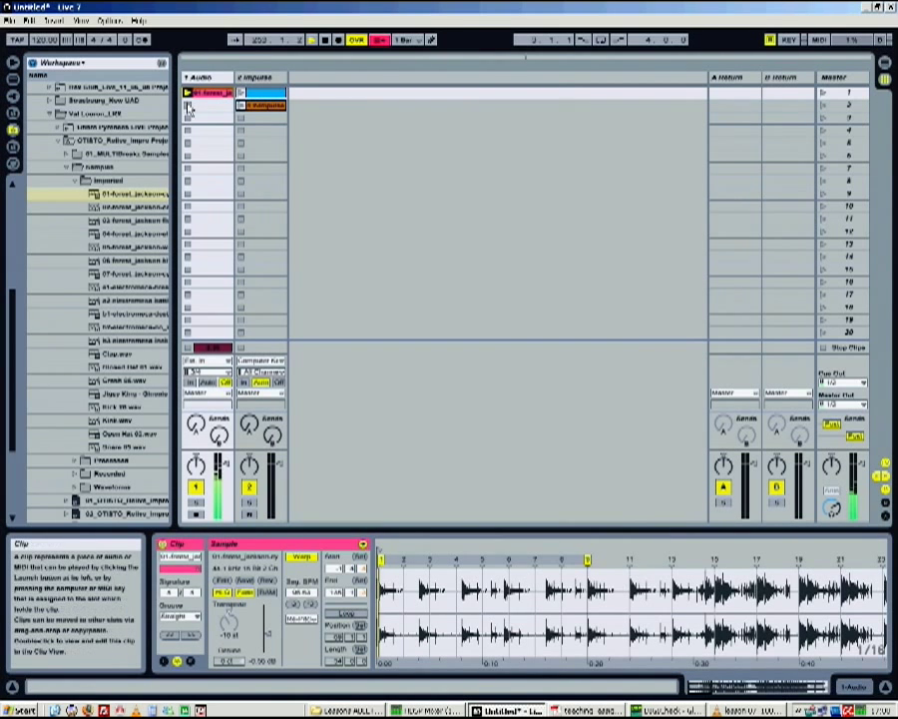
pyautogui.moveTo(597, 562); pyautogui.dragTo(543, 560)
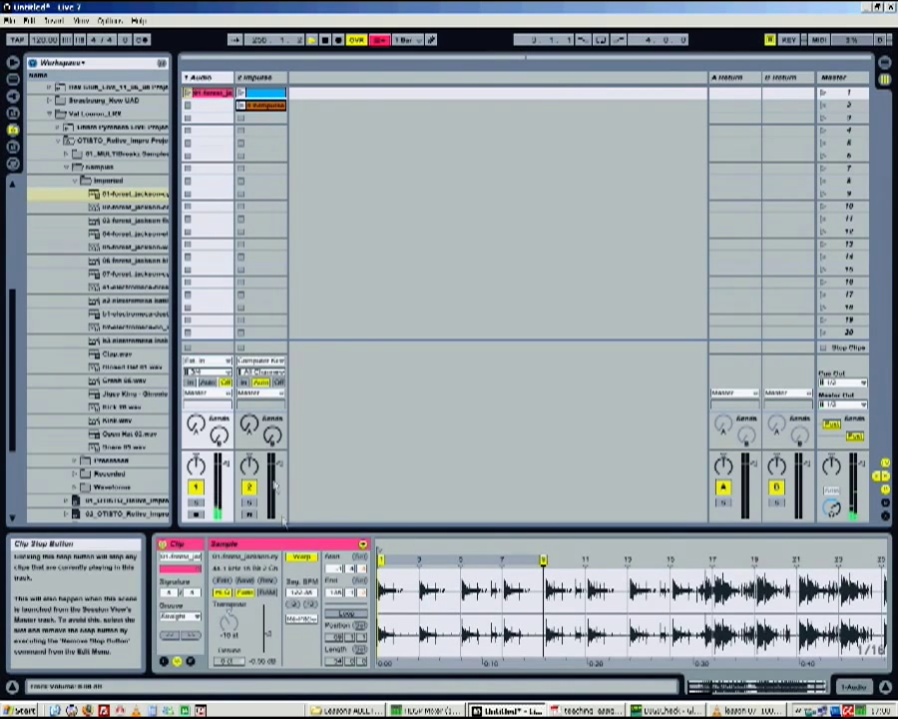
pyautogui.click(301, 618)
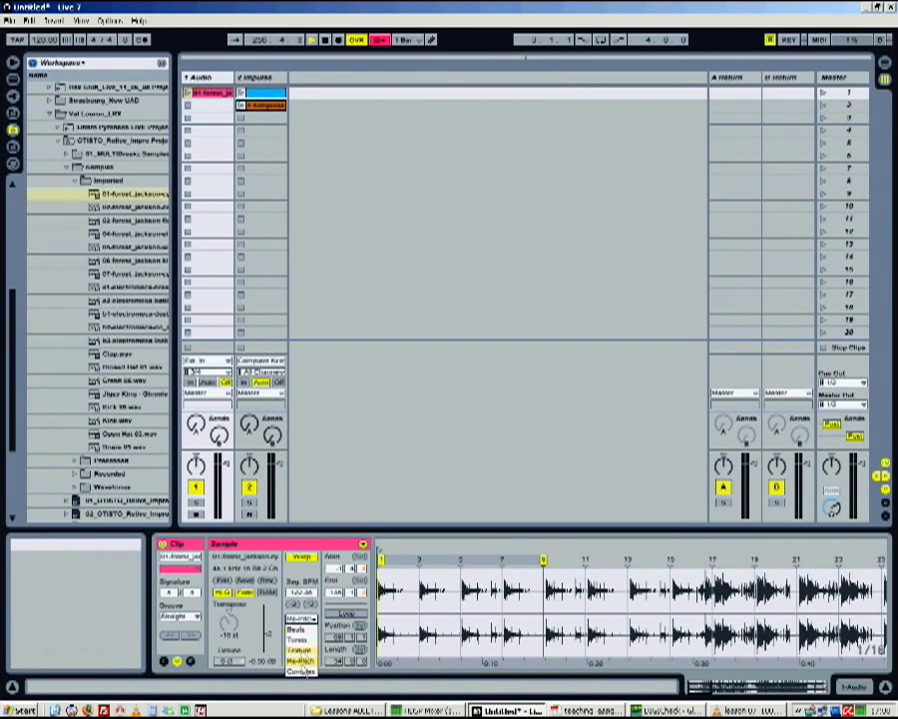
pyautogui.click(301, 673)
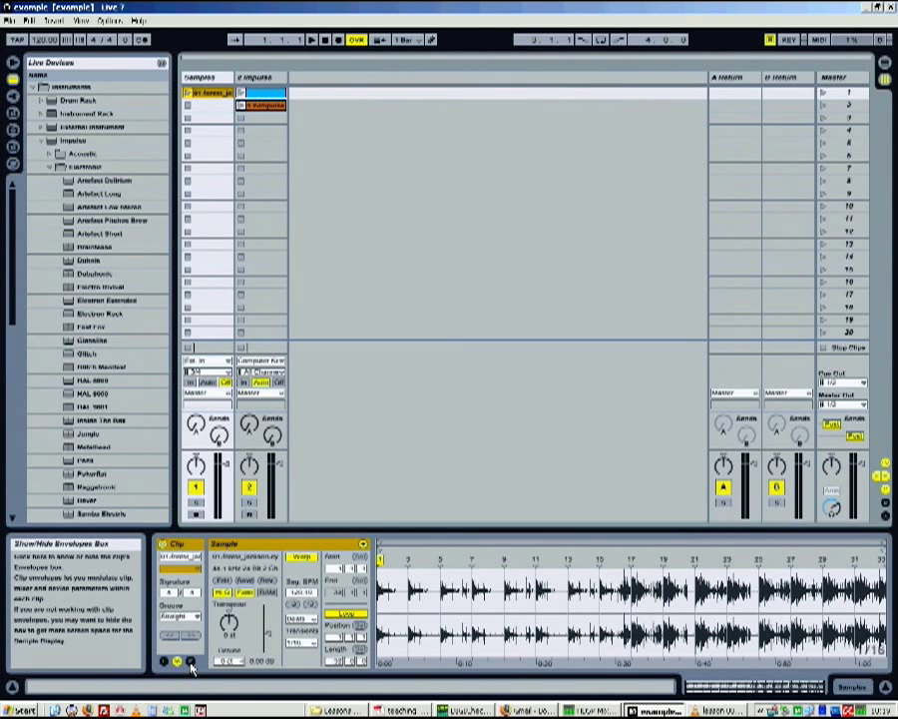
# Step: Display the audio clip's Clip Volume envelope, then bring up the Impulse drum clip in track 2
pyautogui.click(190, 664)
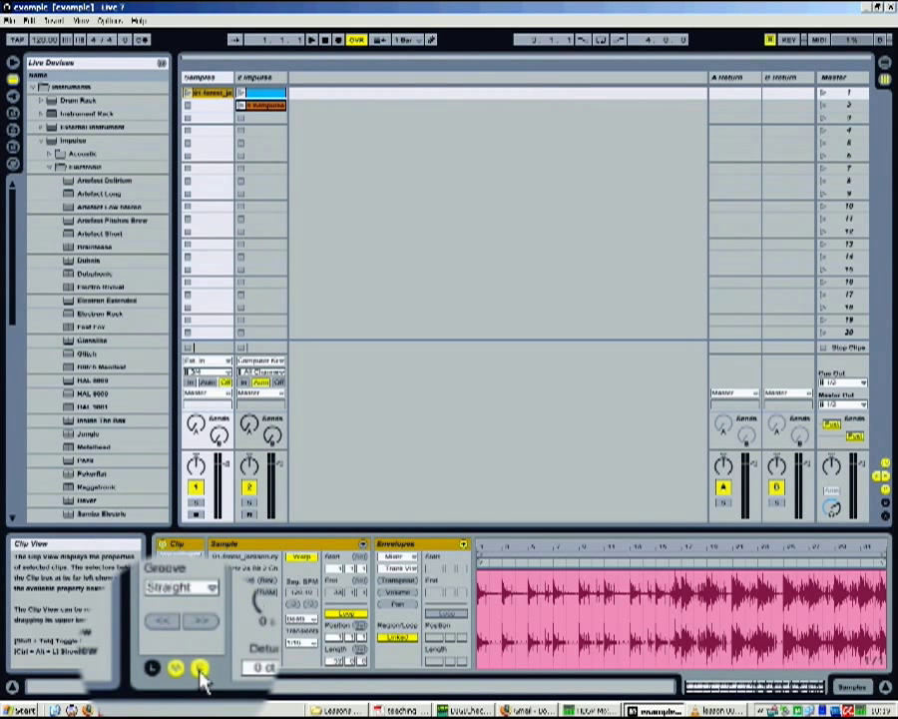
pyautogui.click(405, 562)
pyautogui.click(406, 567)
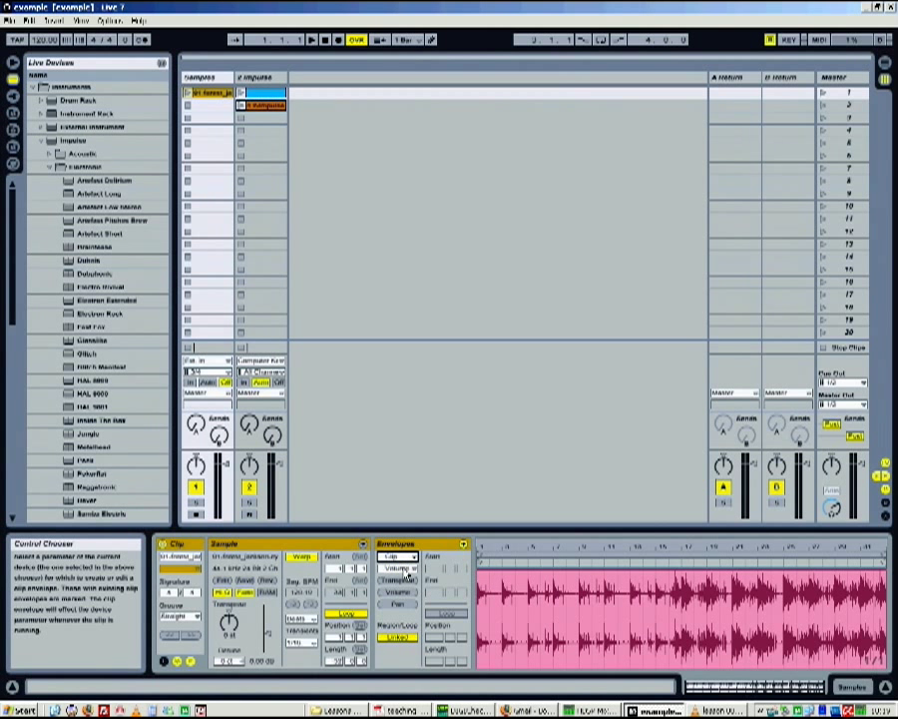
pyautogui.click(407, 573)
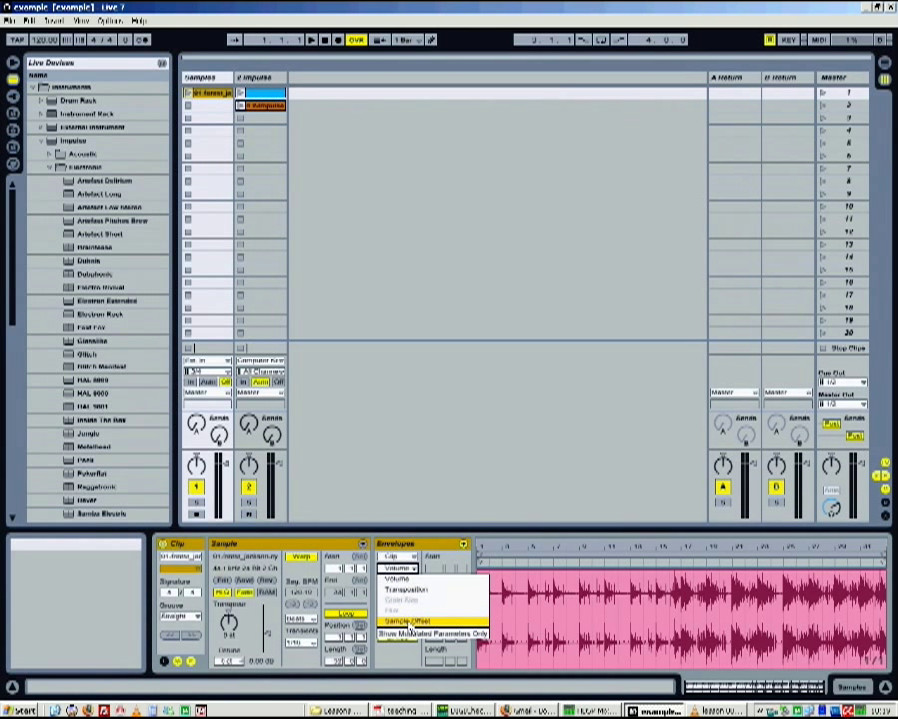
pyautogui.click(267, 313)
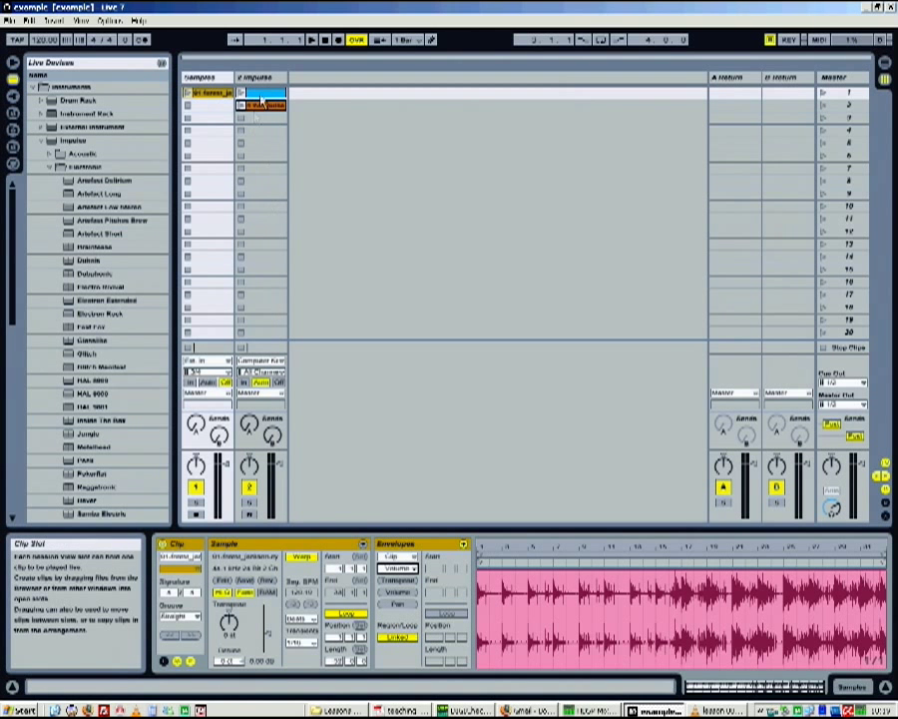
pyautogui.click(262, 104)
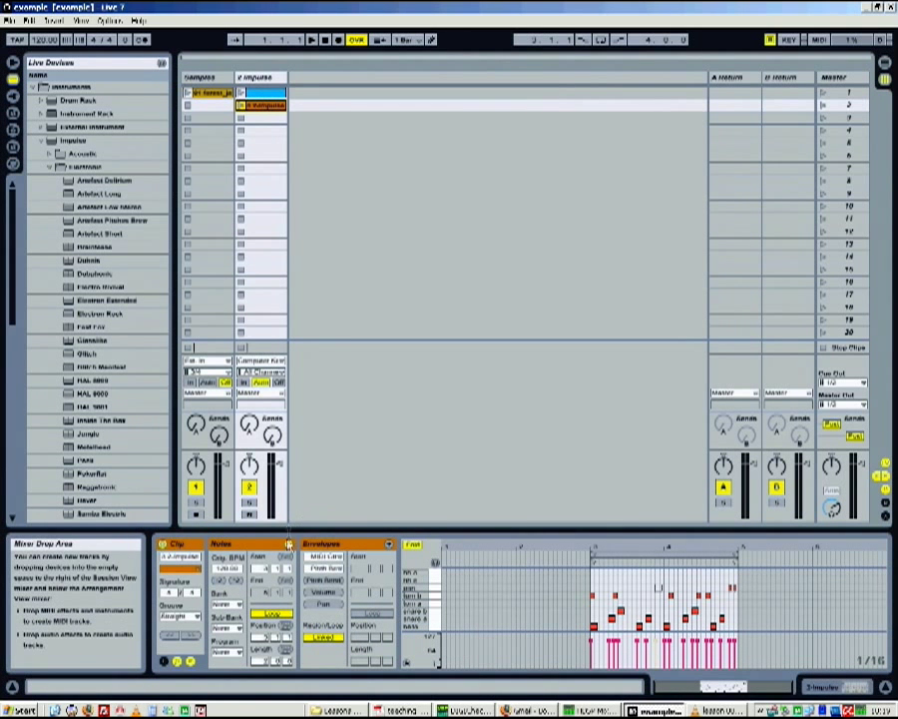
# Step: Set the MIDI clip's envelope device to Impulse and list its automatable parameters
pyautogui.click(325, 557)
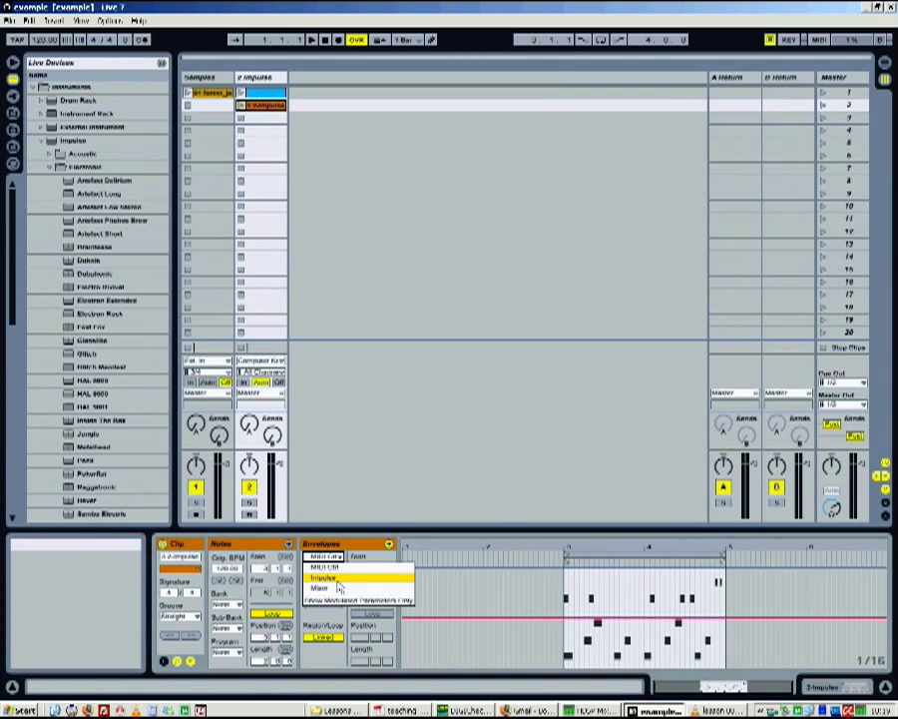
pyautogui.click(338, 581)
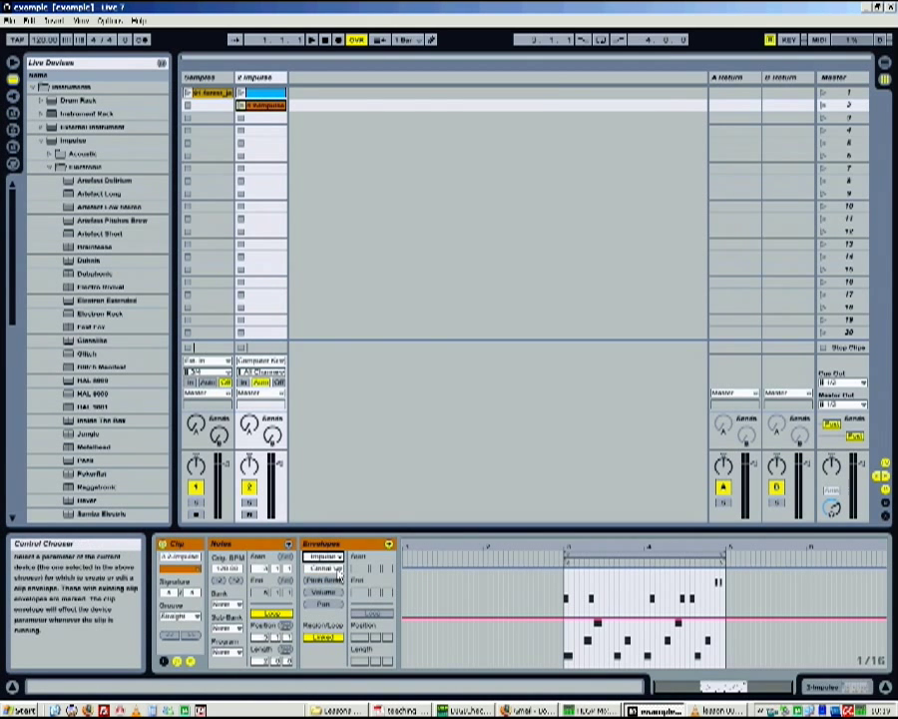
pyautogui.click(339, 573)
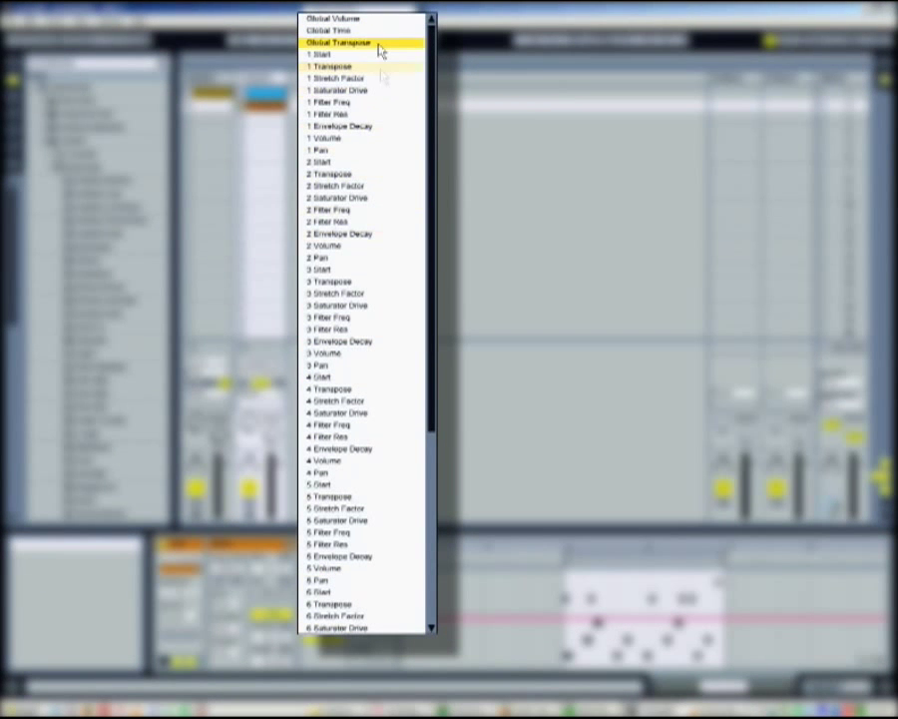